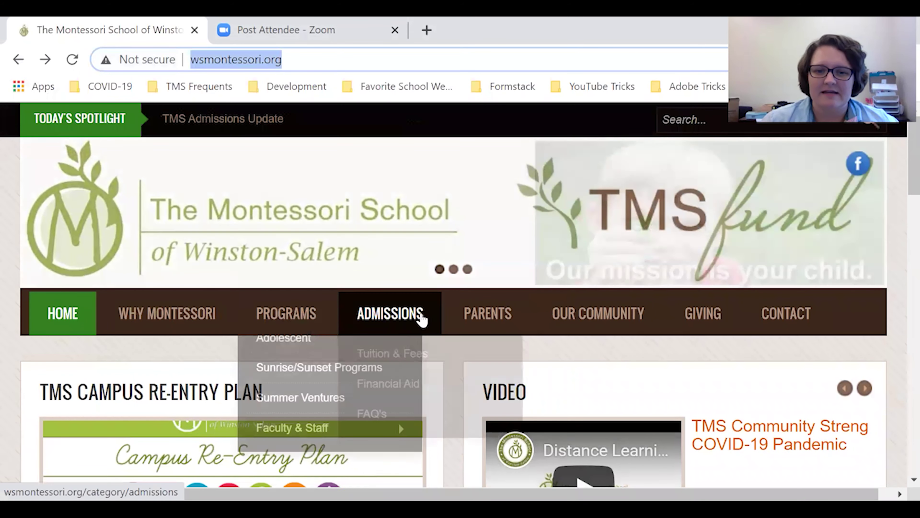
Open the Family Portal login from the school website and log in as a parent with the account username and password
{"action": "mouse_move", "coordinate": [485, 319]}
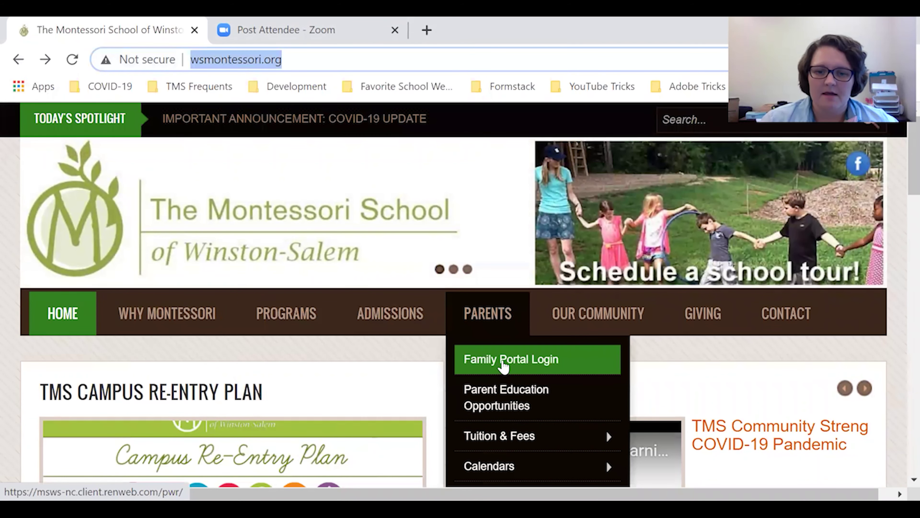
{"action": "left_click", "coordinate": [503, 364]}
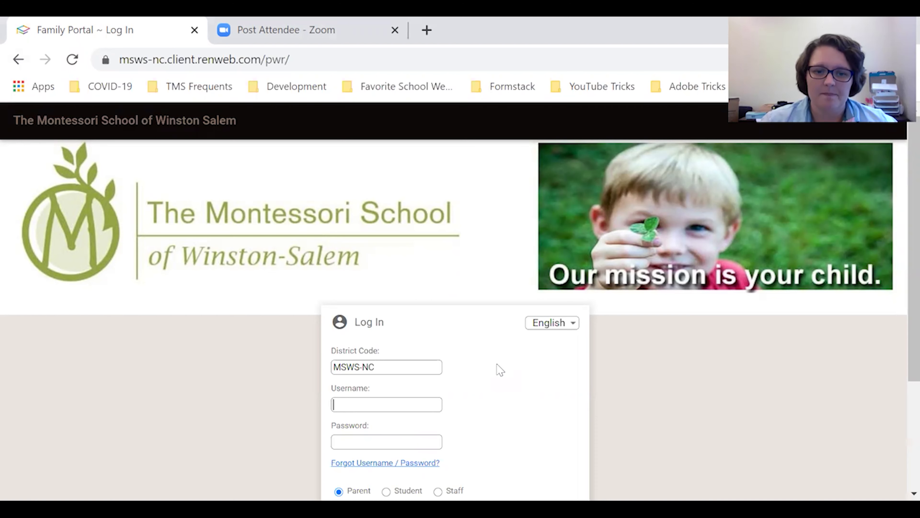
{"action": "scroll", "coordinate": [500, 370], "scroll_direction": "down", "scroll_amount": 2}
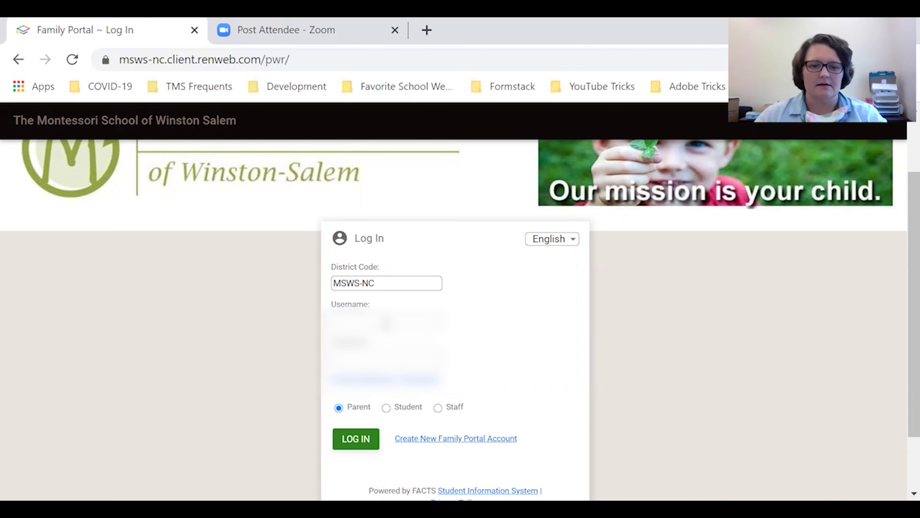
{"action": "type", "text": "???"}
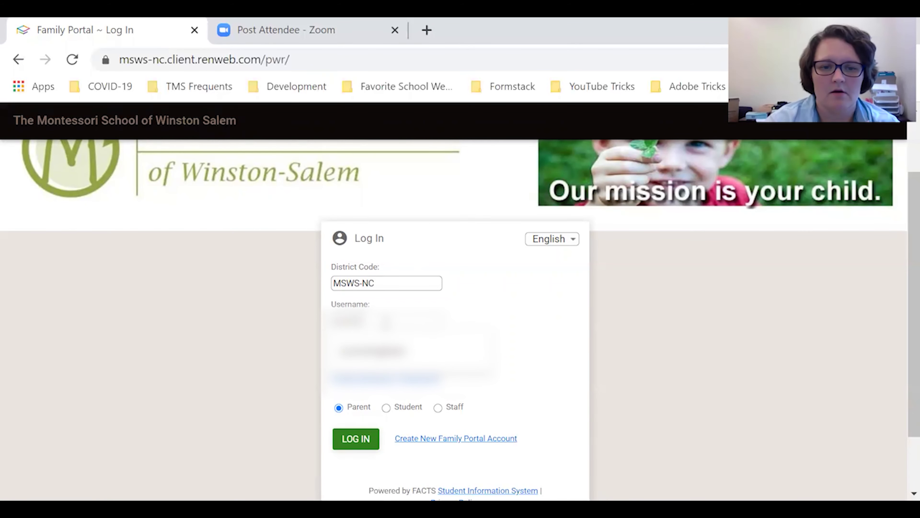
{"action": "type", "text": "???"}
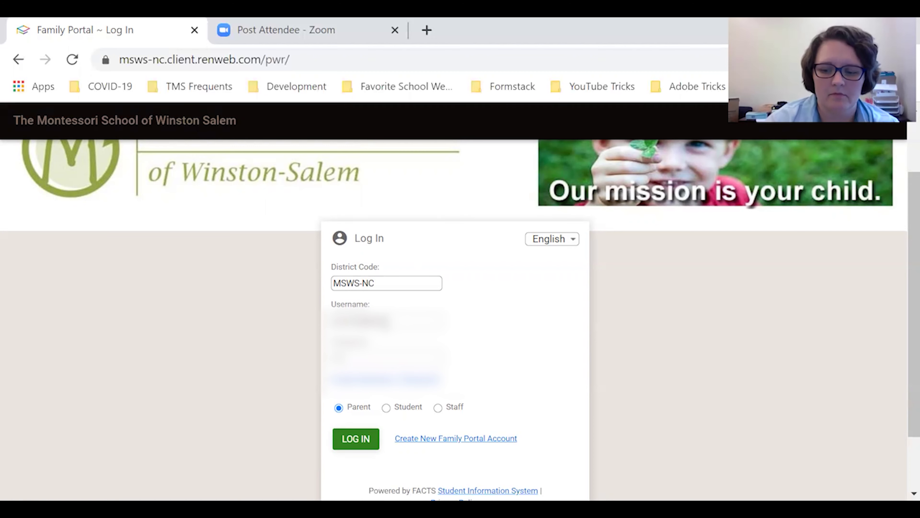
{"action": "key", "text": "Return"}
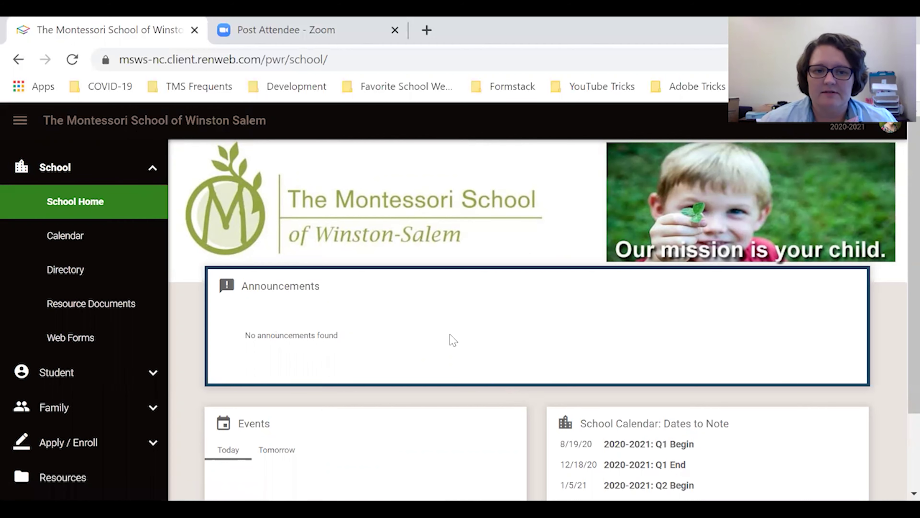
Open the school's staff directory and sort it by title, then by staff name
{"action": "scroll", "coordinate": [441, 327], "scroll_direction": "down", "scroll_amount": 2}
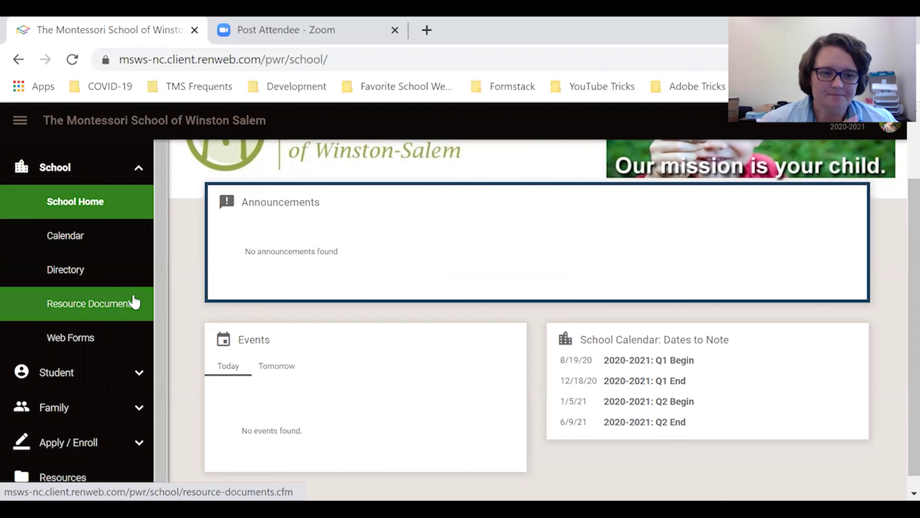
{"action": "left_click", "coordinate": [92, 276]}
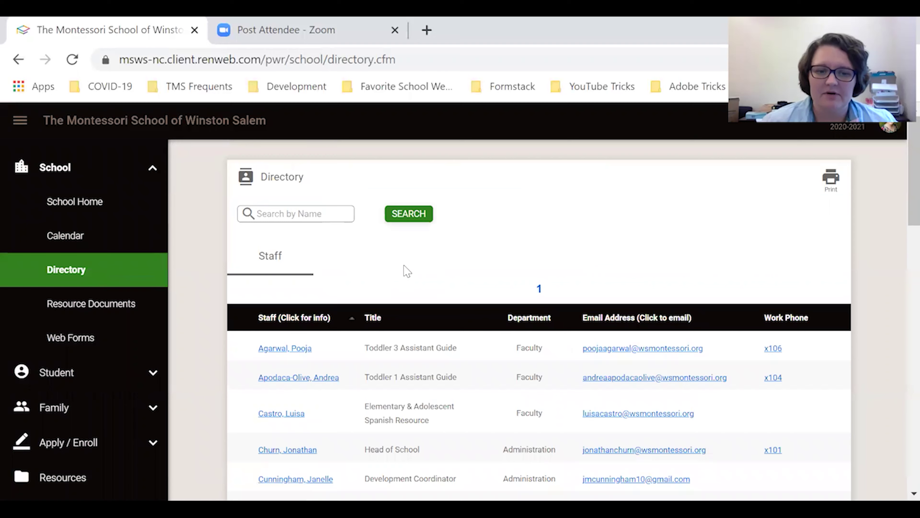
{"action": "scroll", "coordinate": [407, 271], "scroll_direction": "down", "scroll_amount": 2}
{"action": "scroll", "coordinate": [323, 255], "scroll_direction": "up", "scroll_amount": 2}
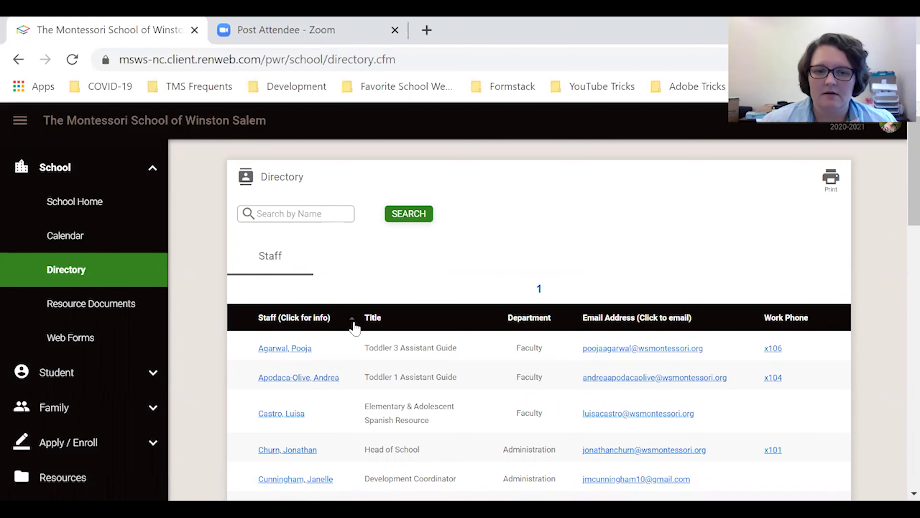
{"action": "left_click", "coordinate": [467, 322]}
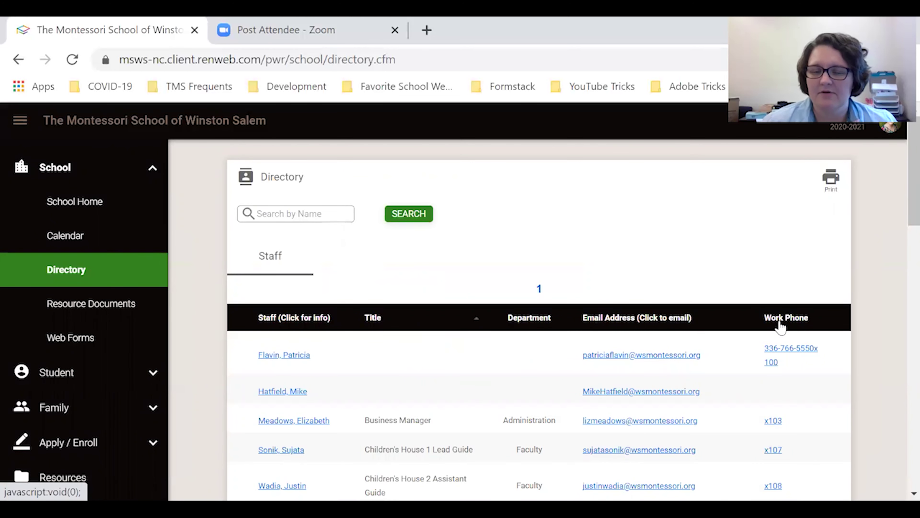
{"action": "left_click", "coordinate": [336, 324]}
Look through the whole staff directory, including titles, departments, e-mail addresses and work phone extensions
{"action": "scroll", "coordinate": [336, 324], "scroll_direction": "down", "scroll_amount": 5}
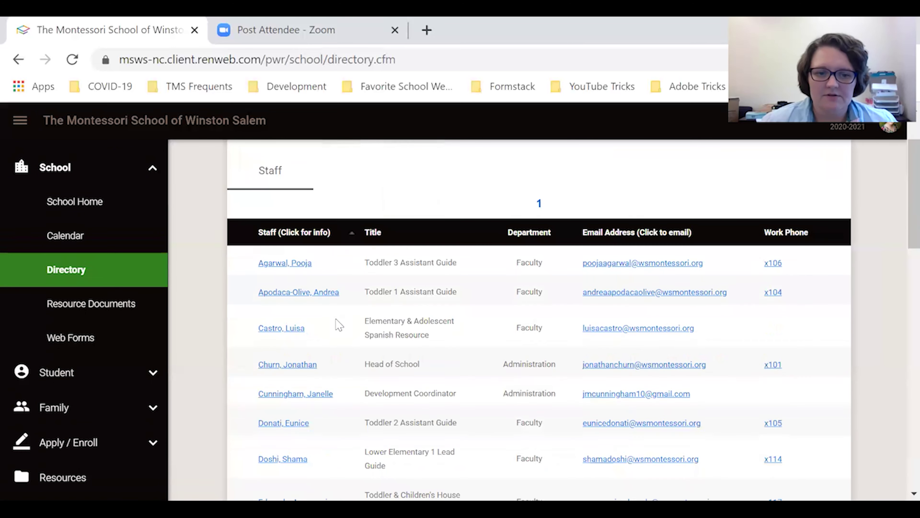
{"action": "scroll", "coordinate": [337, 324], "scroll_direction": "down", "scroll_amount": 3}
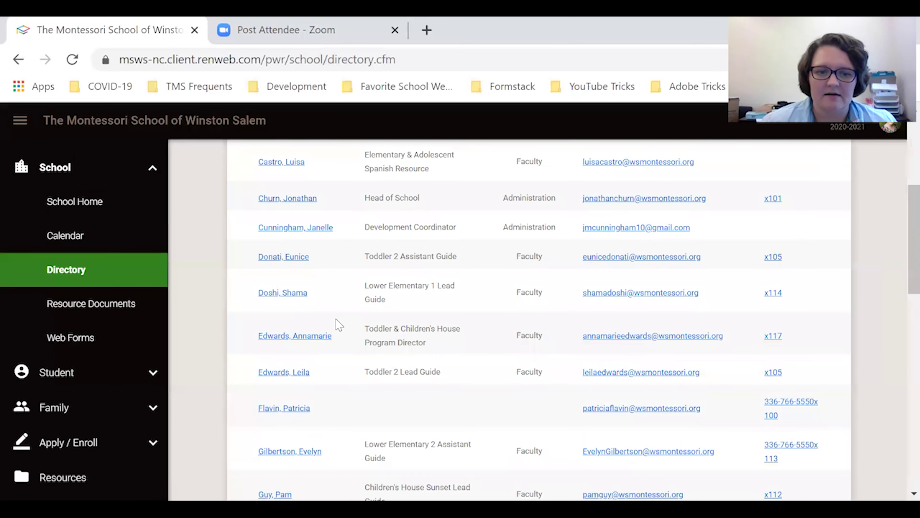
{"action": "scroll", "coordinate": [337, 324], "scroll_direction": "down", "scroll_amount": 6}
{"action": "scroll", "coordinate": [337, 323], "scroll_direction": "down", "scroll_amount": 6}
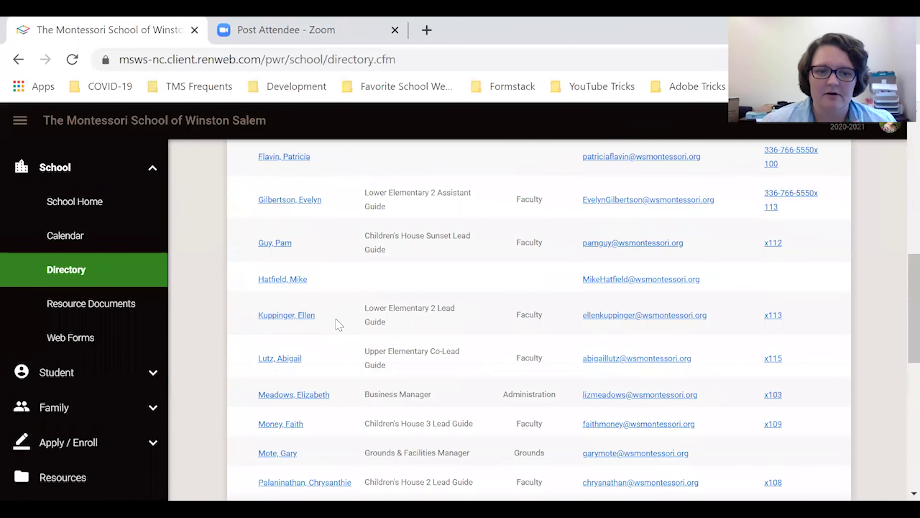
{"action": "scroll", "coordinate": [339, 323], "scroll_direction": "down", "scroll_amount": 6}
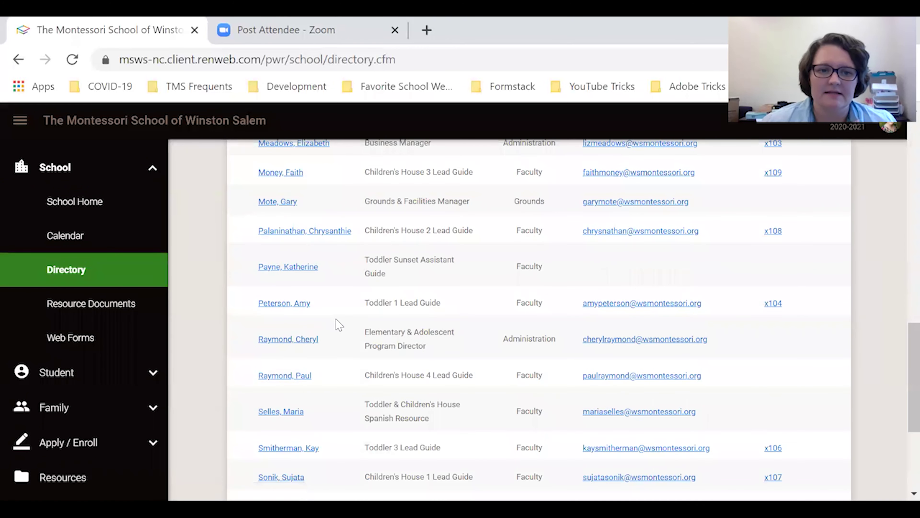
{"action": "scroll", "coordinate": [339, 323], "scroll_direction": "down", "scroll_amount": 6}
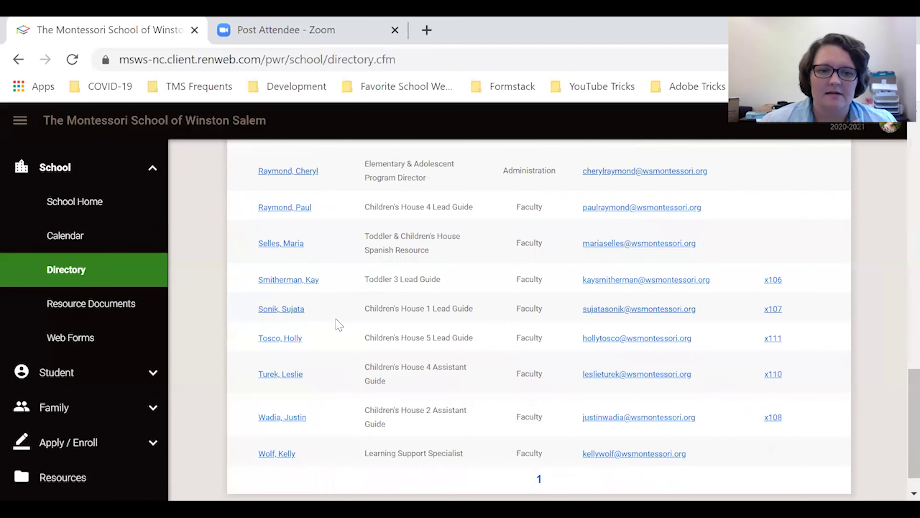
{"action": "scroll", "coordinate": [339, 324], "scroll_direction": "down", "scroll_amount": 1}
{"action": "scroll", "coordinate": [338, 324], "scroll_direction": "up", "scroll_amount": 9}
{"action": "scroll", "coordinate": [339, 324], "scroll_direction": "up", "scroll_amount": 20}
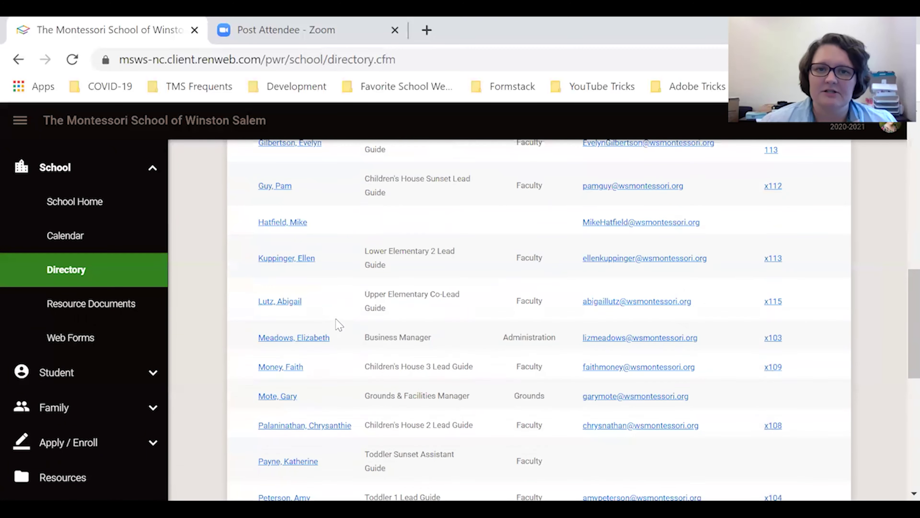
{"action": "scroll", "coordinate": [339, 323], "scroll_direction": "up", "scroll_amount": 1}
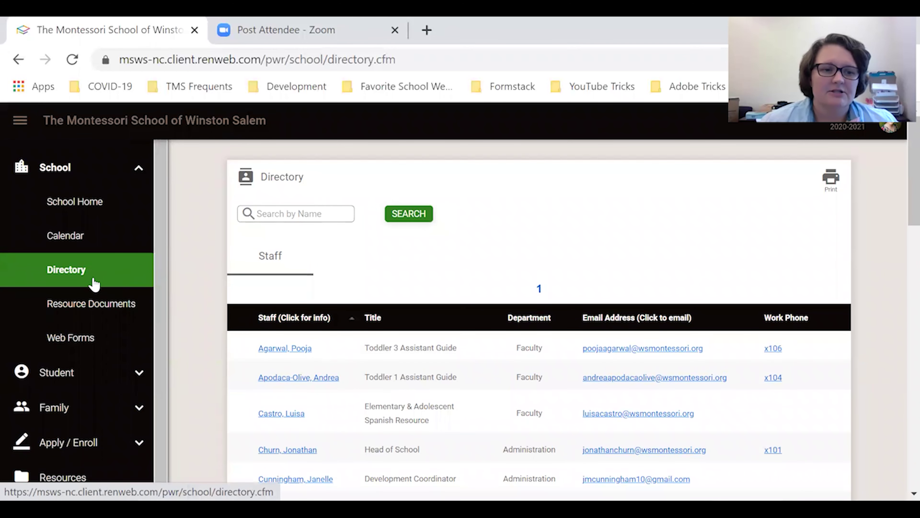
Open the school's resource documents and download the TMS Campus Re-Entry Plan PDF from the document archives
{"action": "left_click", "coordinate": [82, 305]}
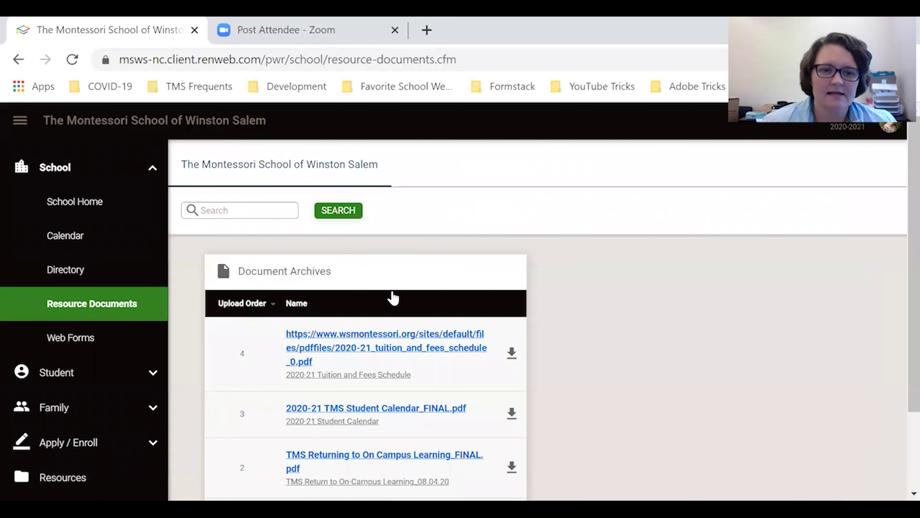
{"action": "scroll", "coordinate": [580, 299], "scroll_direction": "down", "scroll_amount": 2}
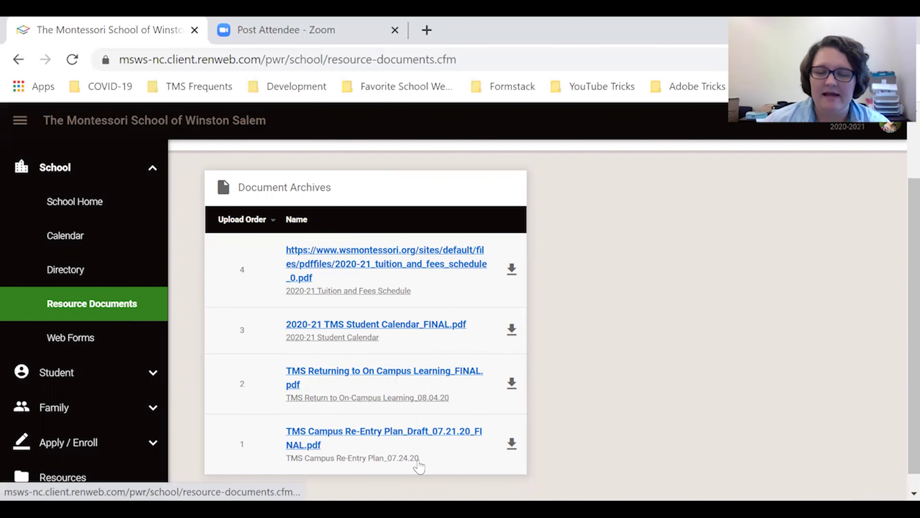
{"action": "left_click", "coordinate": [381, 460]}
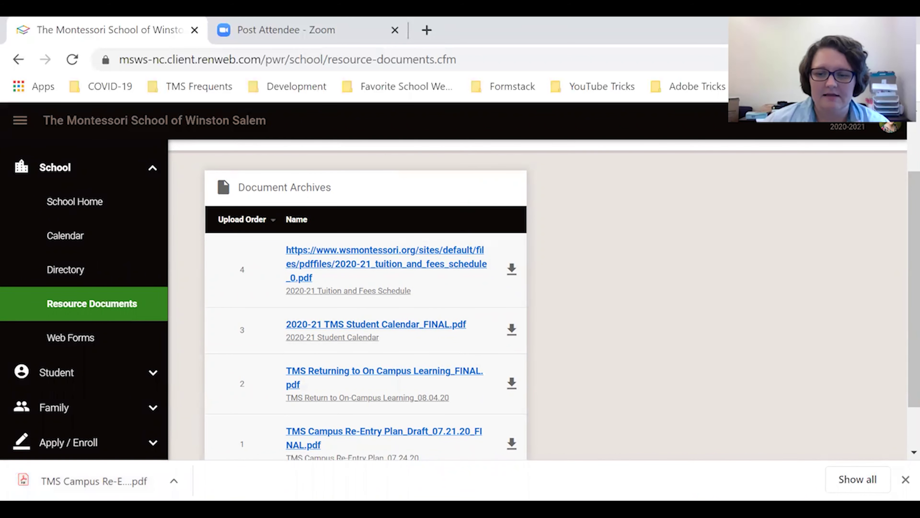
{"action": "left_click", "coordinate": [905, 479]}
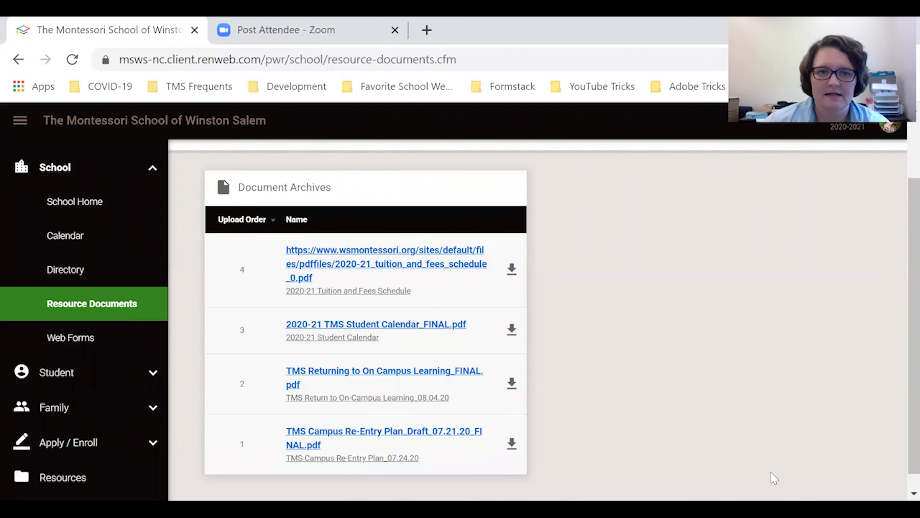
View the 2020-21 tuition and fees schedule PDF, then return to the resource documents
{"action": "left_click", "coordinate": [413, 258]}
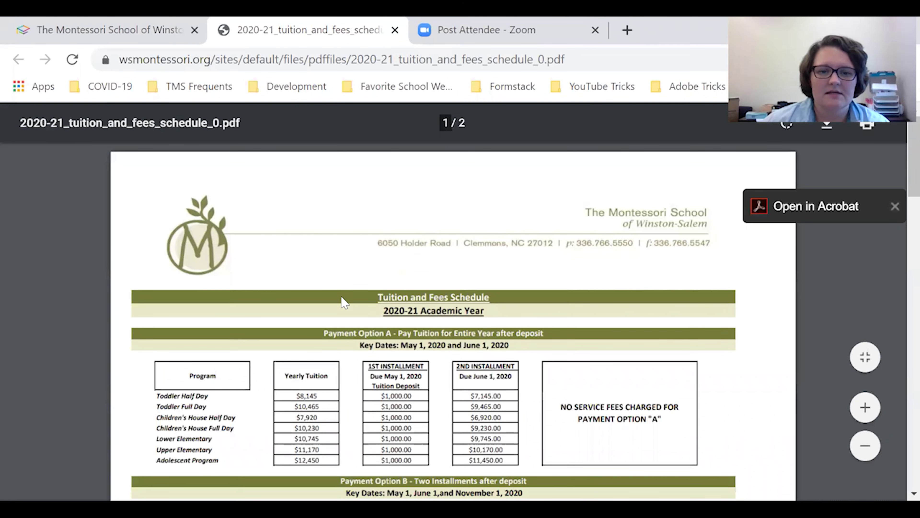
{"action": "scroll", "coordinate": [414, 295], "scroll_direction": "down", "scroll_amount": 4}
{"action": "scroll", "coordinate": [414, 295], "scroll_direction": "up", "scroll_amount": 4}
{"action": "left_click_drag", "start_coordinate": [120, 59], "coordinate": [209, 59]}
{"action": "left_click", "coordinate": [151, 26]}
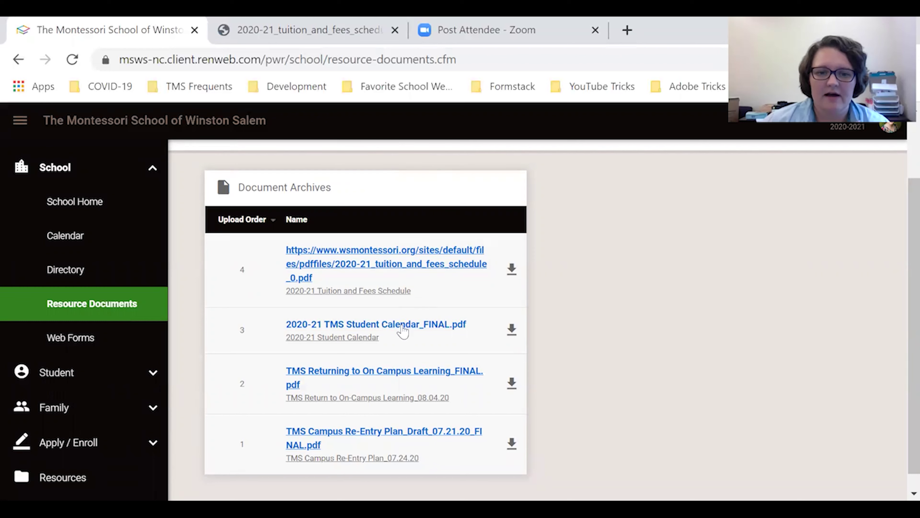
Download and open 2020-21 TMS Student Calendar_FINAL.pdf, review the monthly dates, and return to the resource documents
{"action": "left_click", "coordinate": [403, 332]}
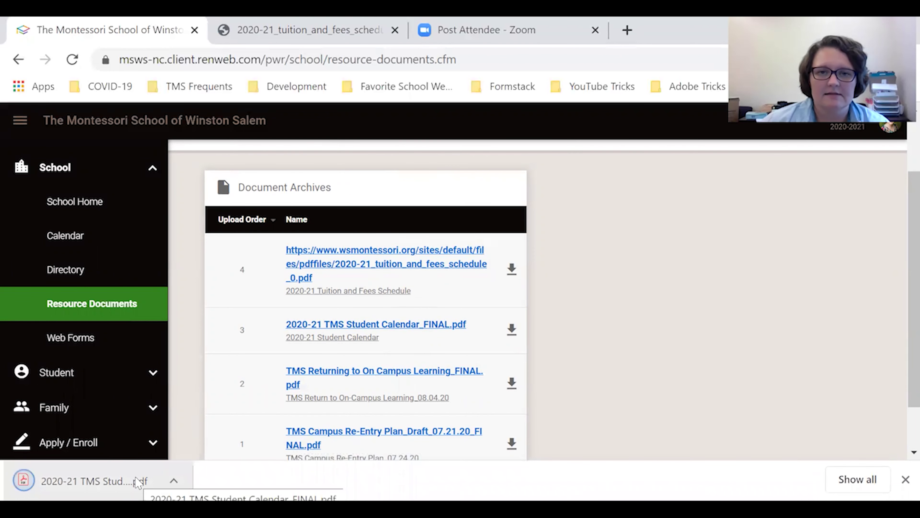
{"action": "left_click", "coordinate": [138, 483]}
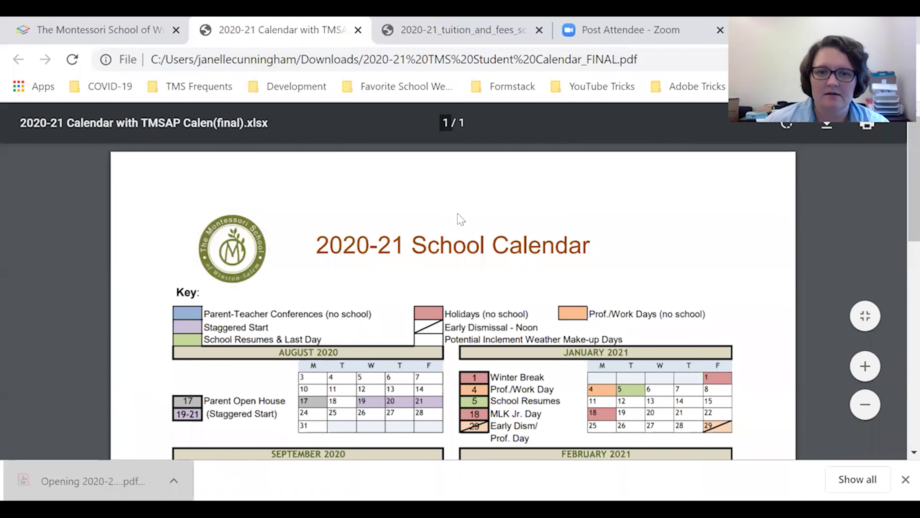
{"action": "scroll", "coordinate": [460, 288], "scroll_direction": "down", "scroll_amount": 6}
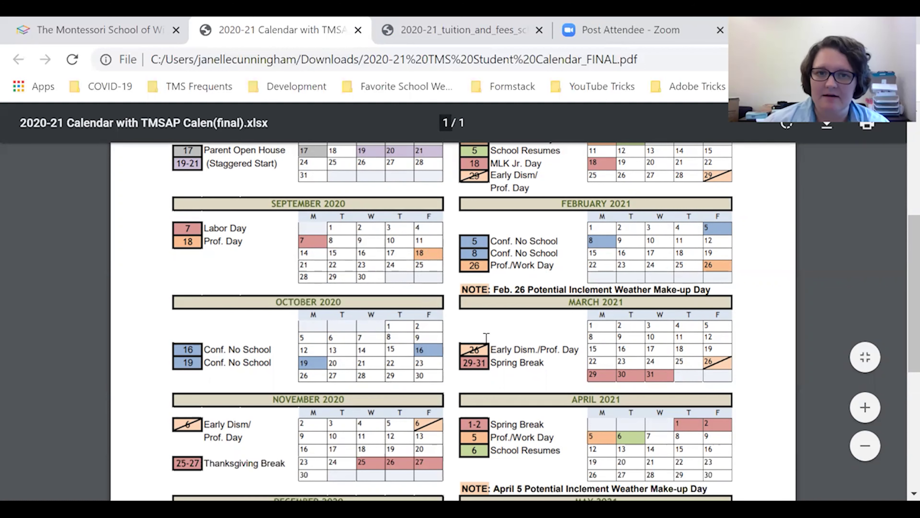
{"action": "left_click", "coordinate": [145, 36]}
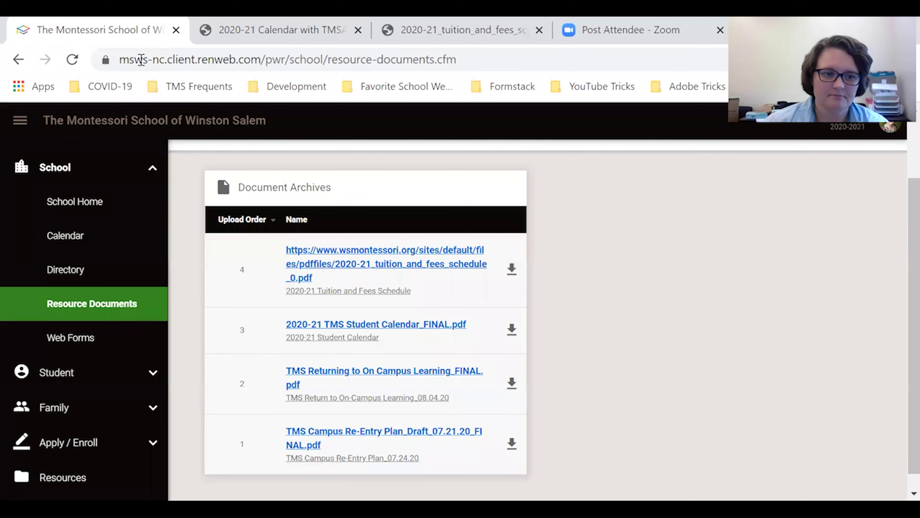
Expand the Family section of the portal to reach its pages
{"action": "scroll", "coordinate": [195, 322], "scroll_direction": "down", "scroll_amount": 1}
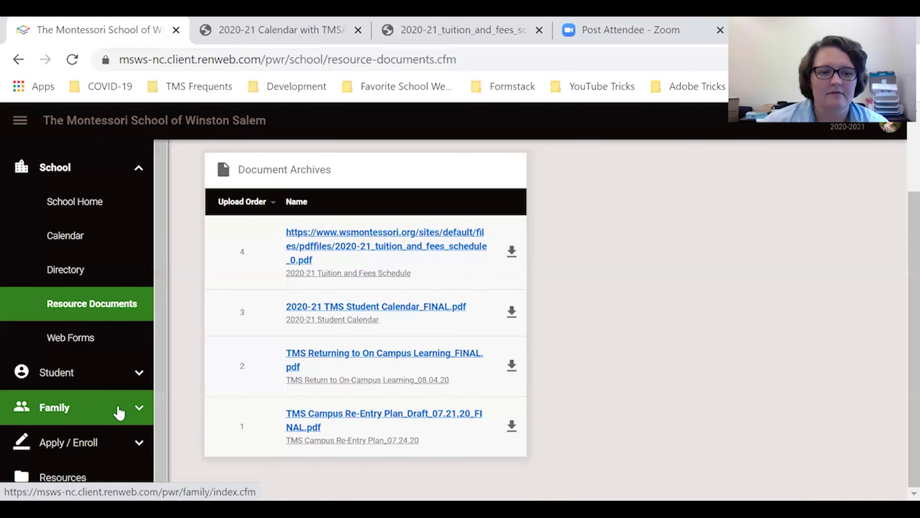
{"action": "left_click", "coordinate": [140, 412]}
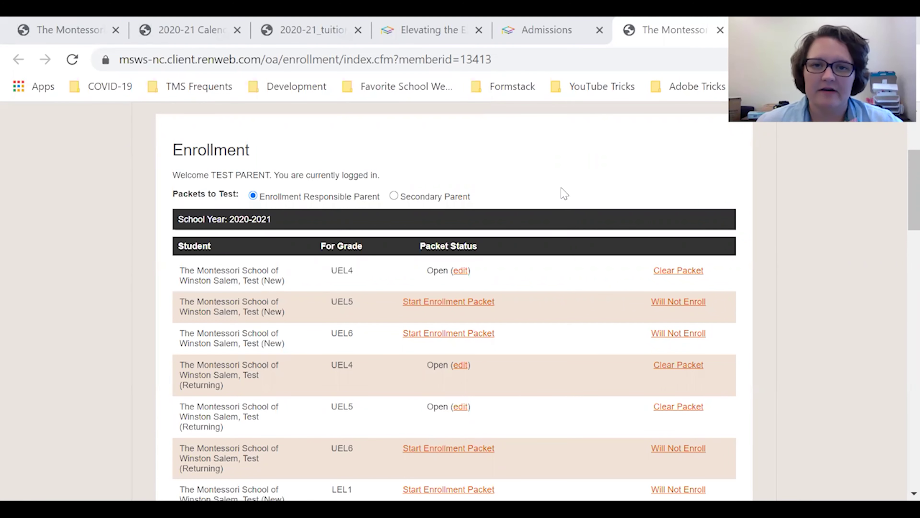
Start the enrollment packet for the new test student in grade UEL5 and read its instructions, enrollment checklist and next steps
{"action": "scroll", "coordinate": [543, 180], "scroll_direction": "up", "scroll_amount": 5}
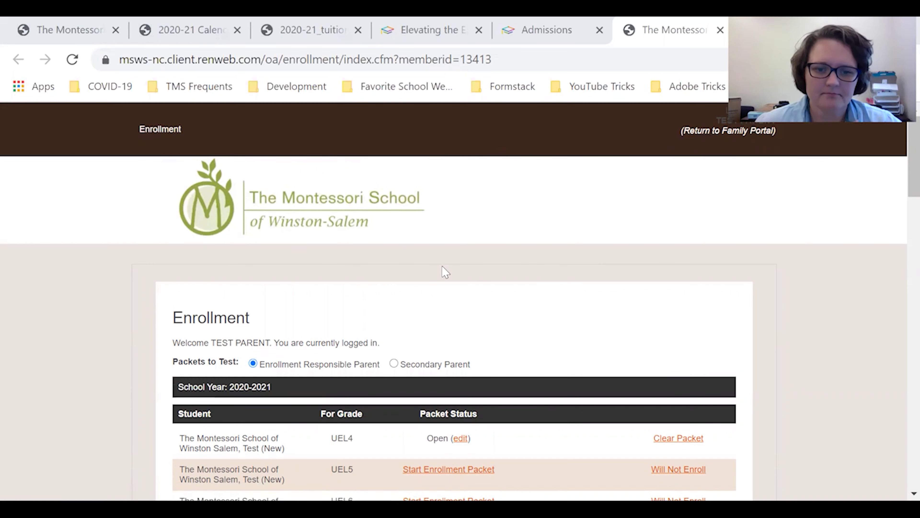
{"action": "scroll", "coordinate": [442, 267], "scroll_direction": "down", "scroll_amount": 2}
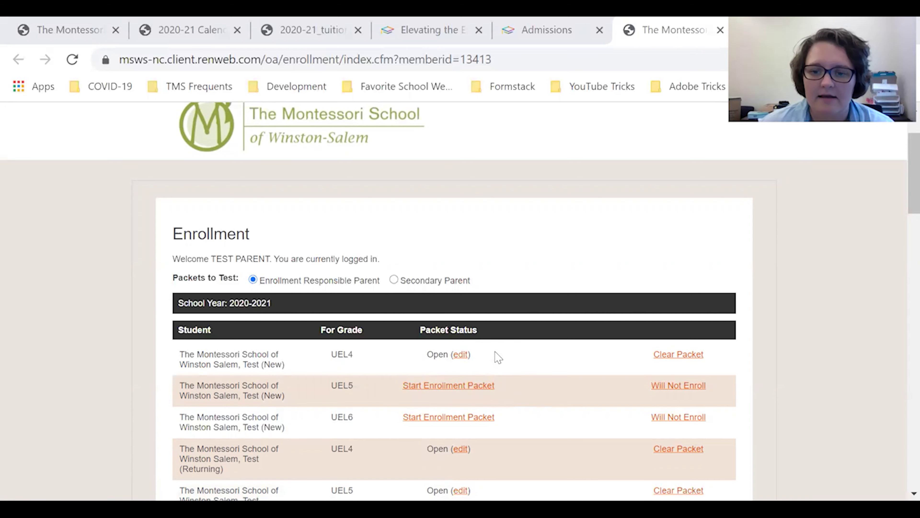
{"action": "left_click", "coordinate": [464, 393]}
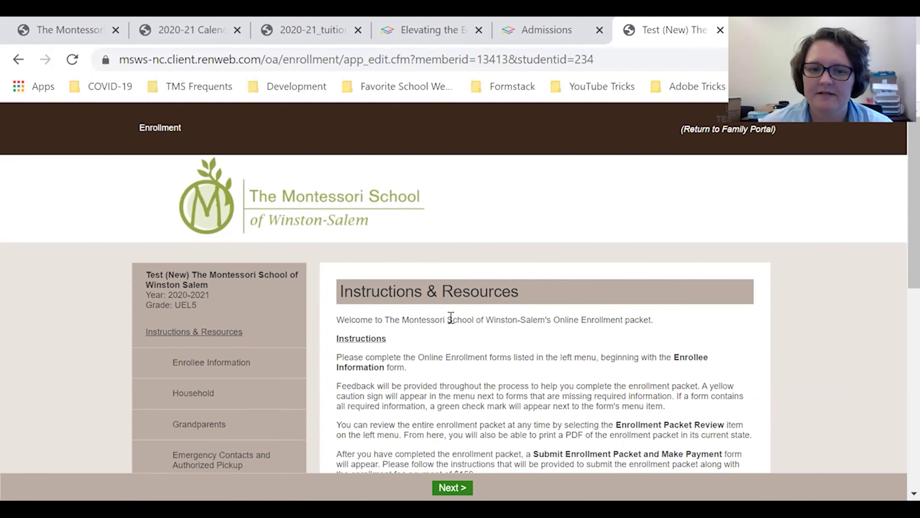
{"action": "scroll", "coordinate": [451, 318], "scroll_direction": "down", "scroll_amount": 2}
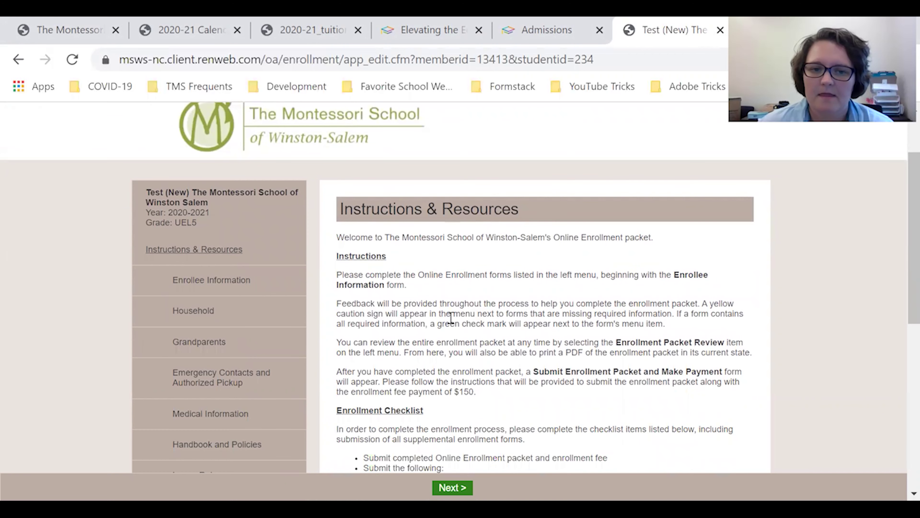
{"action": "scroll", "coordinate": [451, 317], "scroll_direction": "down", "scroll_amount": 2}
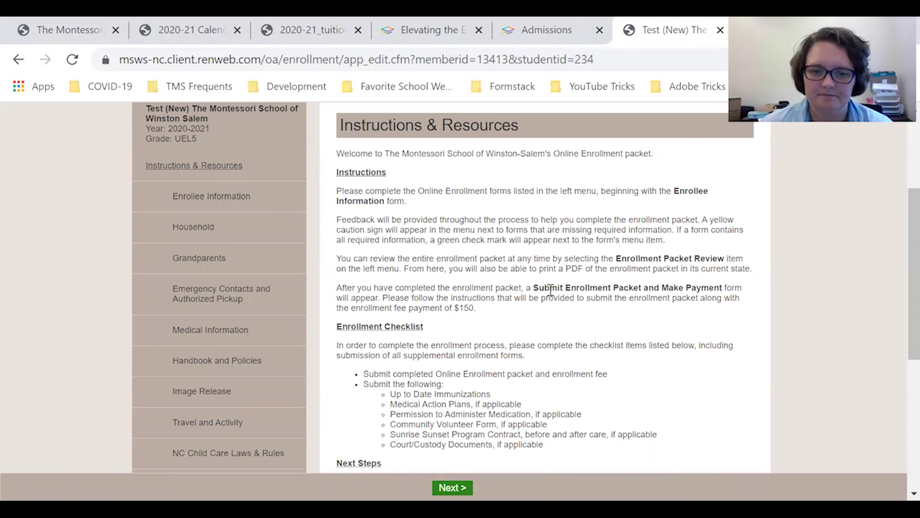
{"action": "scroll", "coordinate": [550, 290], "scroll_direction": "down", "scroll_amount": 2}
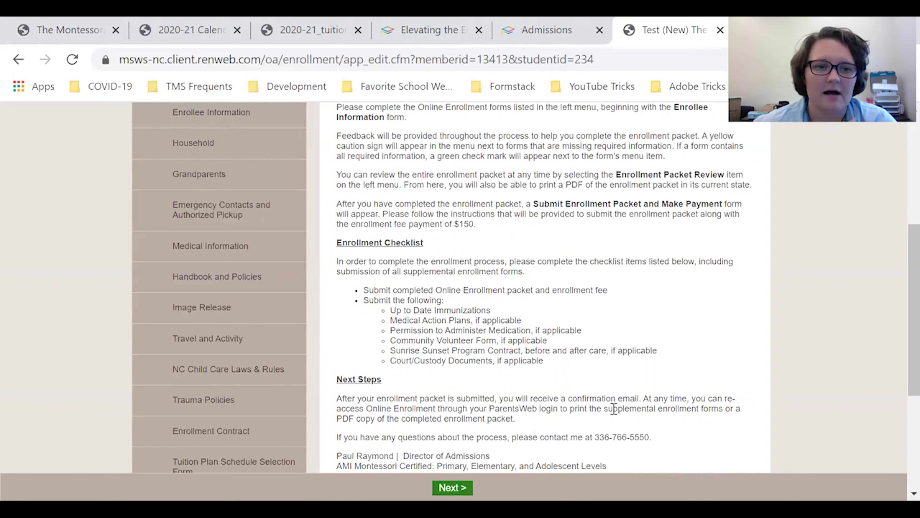
Open the packet's Enrollee Information form and go to the student's Preferred Name field
{"action": "scroll", "coordinate": [595, 409], "scroll_direction": "down", "scroll_amount": 3}
{"action": "scroll", "coordinate": [596, 408], "scroll_direction": "up", "scroll_amount": 5}
{"action": "scroll", "coordinate": [596, 409], "scroll_direction": "up", "scroll_amount": 4}
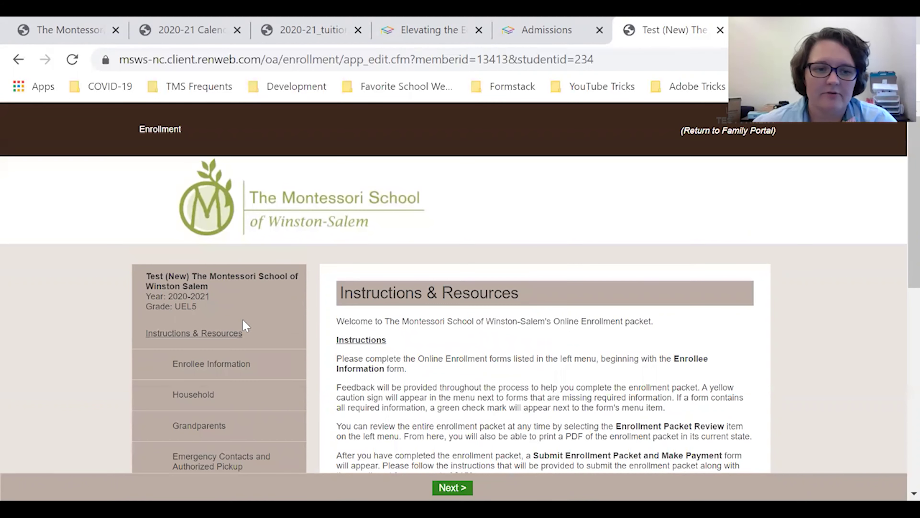
{"action": "left_click", "coordinate": [200, 367]}
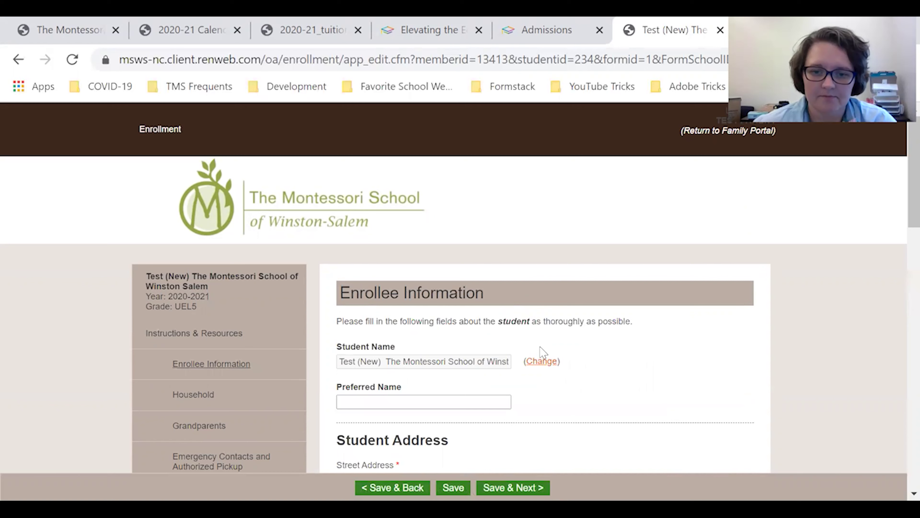
{"action": "scroll", "coordinate": [572, 358], "scroll_direction": "down", "scroll_amount": 2}
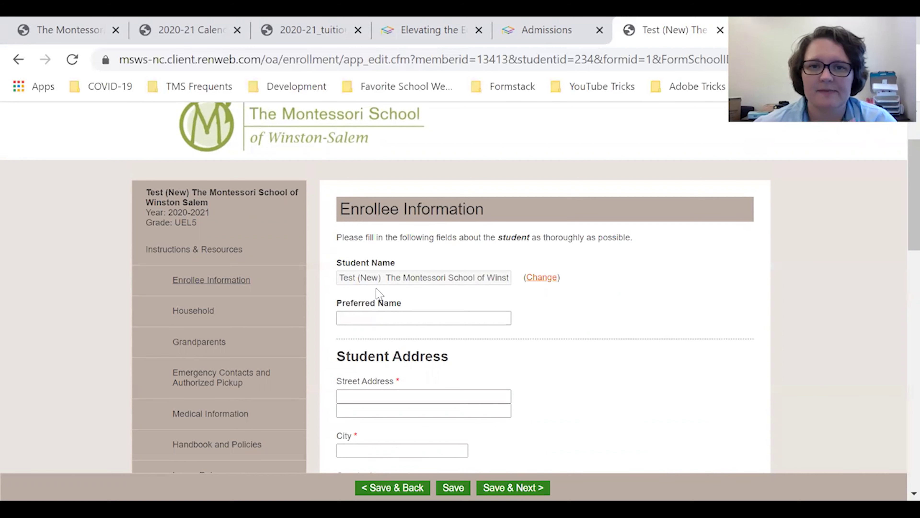
{"action": "left_click", "coordinate": [347, 317]}
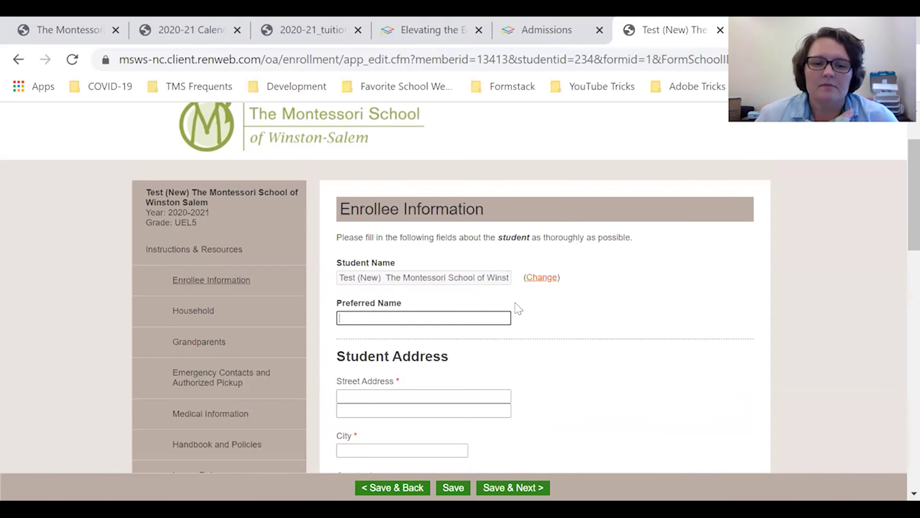
Review the rest of the Enrollee Information form, including the required Student Gender marker and the fields through Birth Country
{"action": "scroll", "coordinate": [545, 318], "scroll_direction": "down", "scroll_amount": 15}
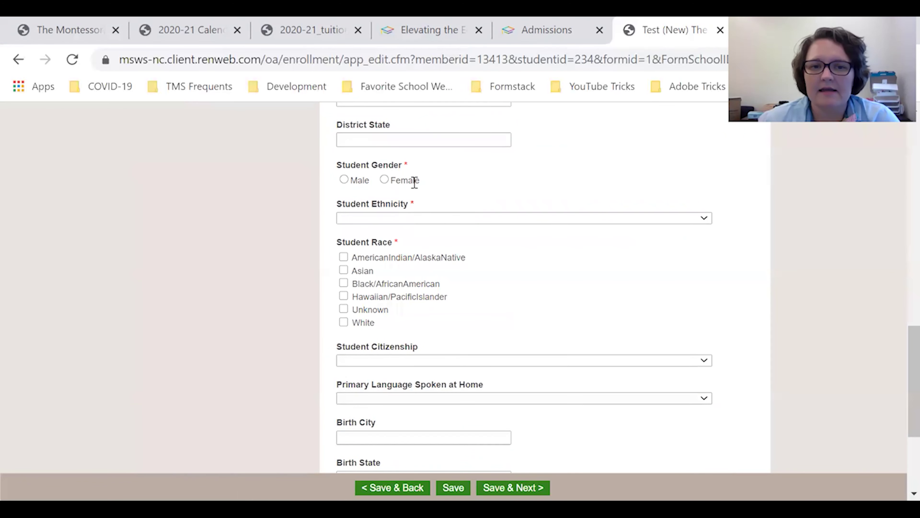
{"action": "double_click", "coordinate": [406, 165]}
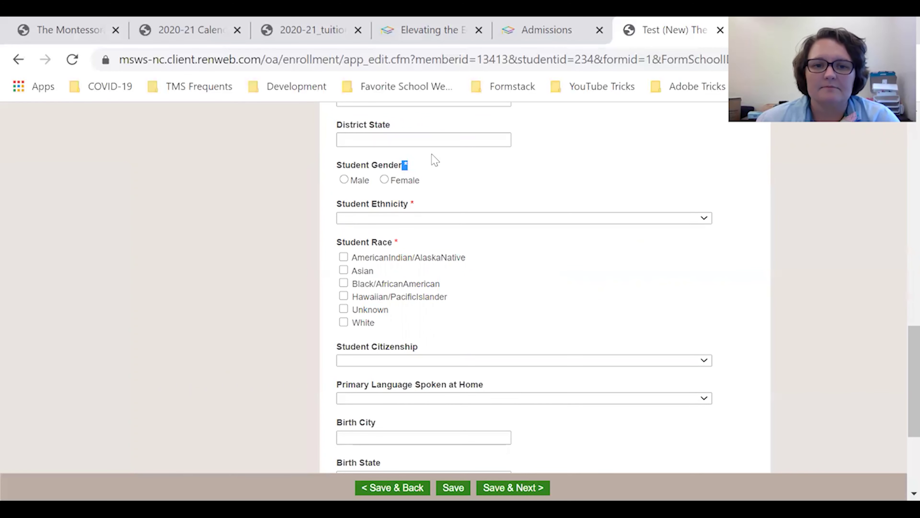
{"action": "left_click", "coordinate": [438, 172]}
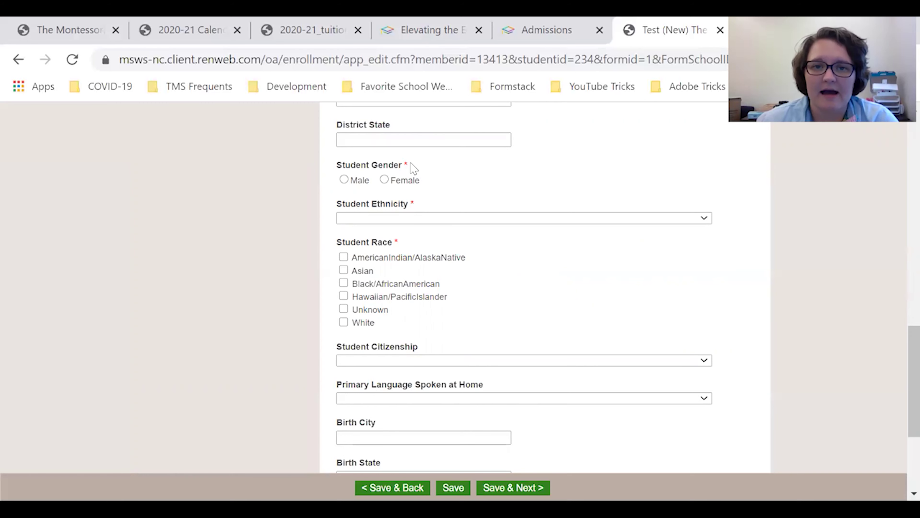
{"action": "scroll", "coordinate": [455, 214], "scroll_direction": "down", "scroll_amount": 5}
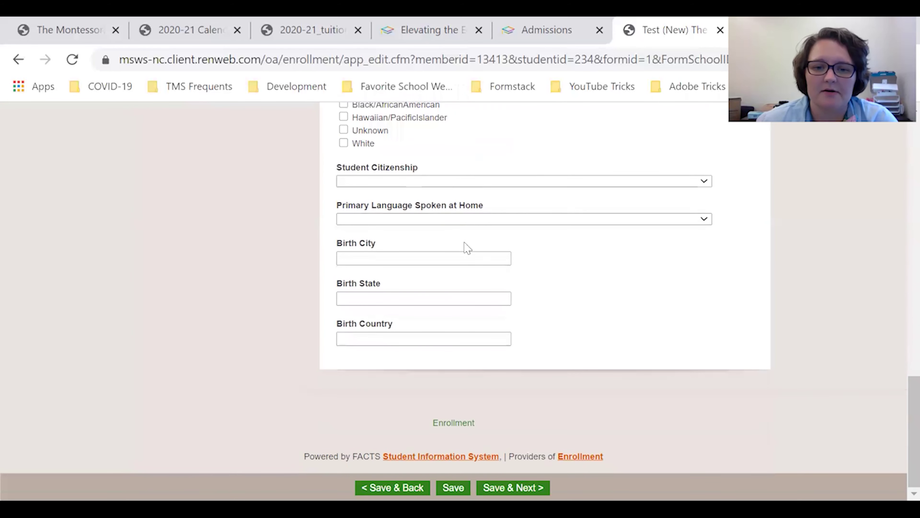
{"action": "scroll", "coordinate": [467, 250], "scroll_direction": "up", "scroll_amount": 20}
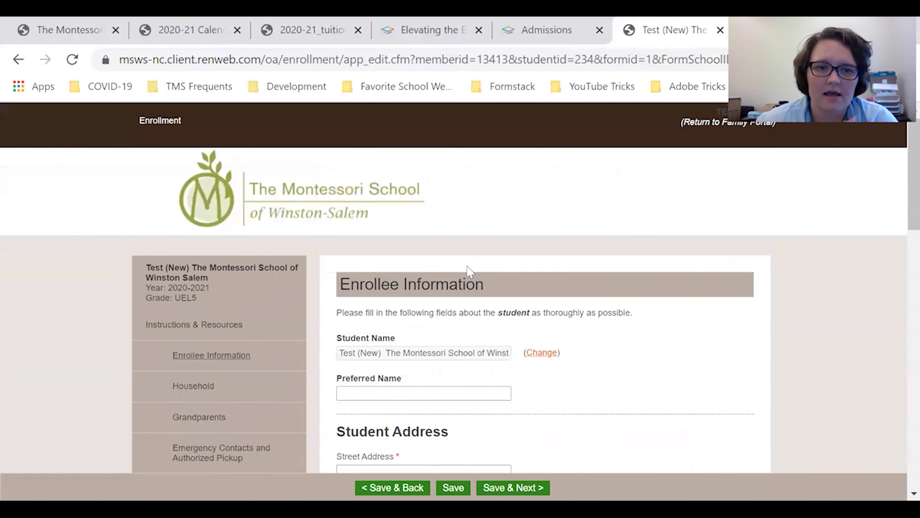
Open the Household form, reload it to flag missing requirements, and review the home address and parent/guardian fields
{"action": "scroll", "coordinate": [390, 246], "scroll_direction": "down", "scroll_amount": 4}
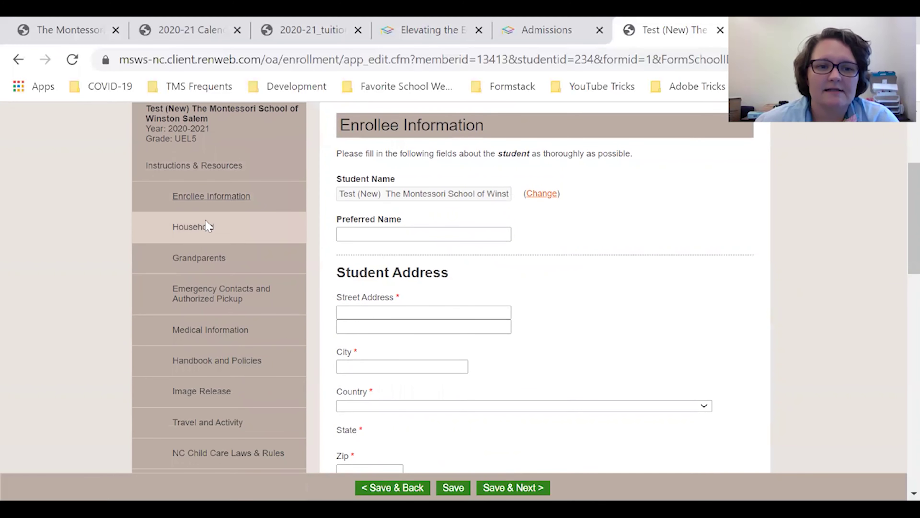
{"action": "left_click", "coordinate": [203, 235]}
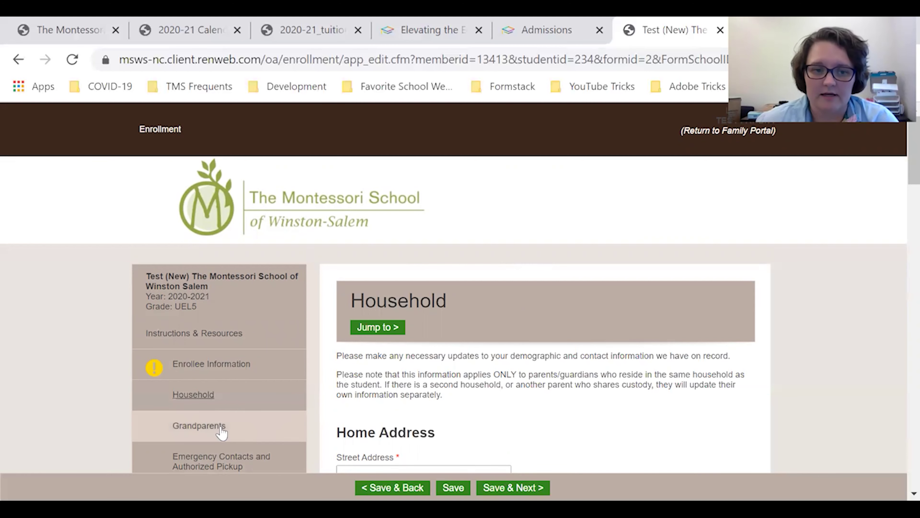
{"action": "left_click", "coordinate": [197, 396]}
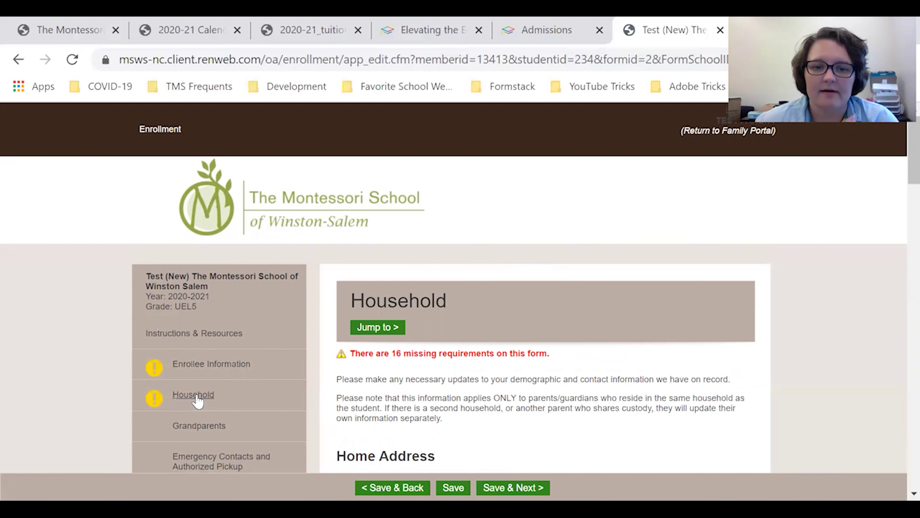
{"action": "scroll", "coordinate": [197, 400], "scroll_direction": "down", "scroll_amount": 6}
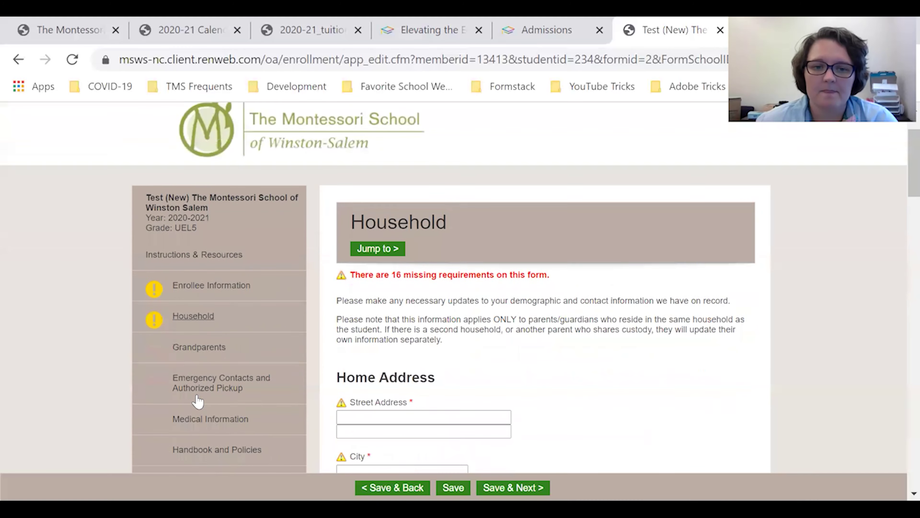
{"action": "scroll", "coordinate": [197, 400], "scroll_direction": "down", "scroll_amount": 3}
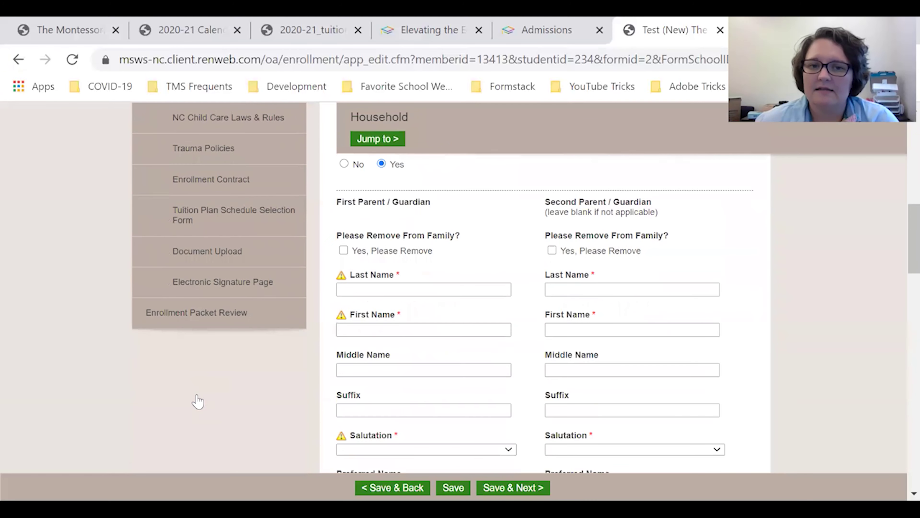
{"action": "scroll", "coordinate": [202, 400], "scroll_direction": "down", "scroll_amount": 6}
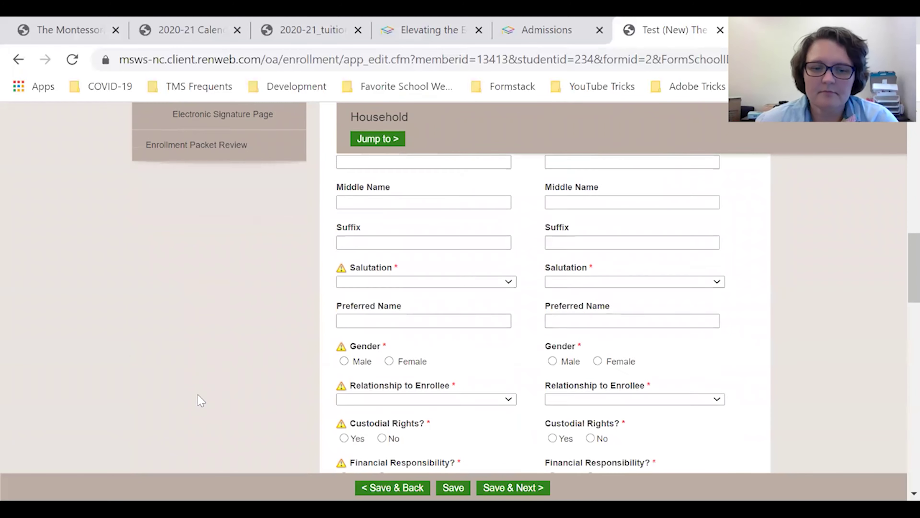
Open the Grandparents form, save it without entries, and continue to Emergency Contacts and Authorized Pickup
{"action": "scroll", "coordinate": [200, 400], "scroll_direction": "up", "scroll_amount": 12}
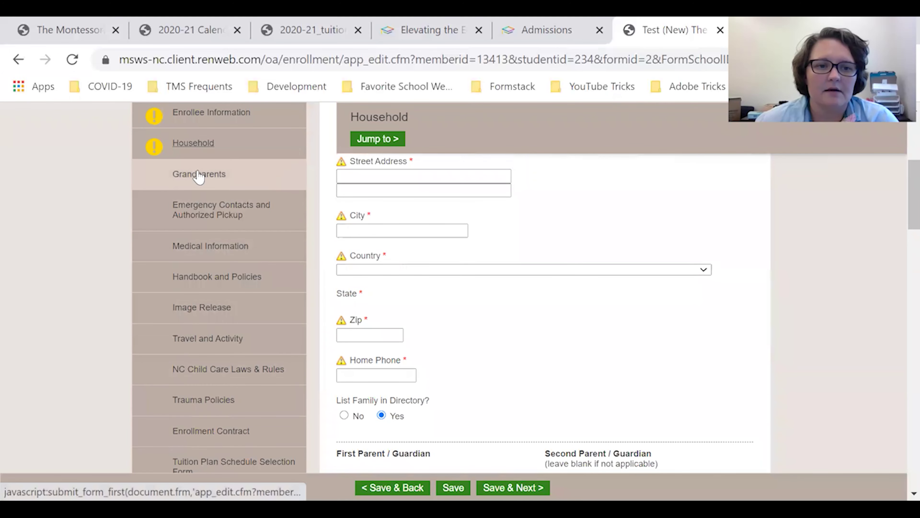
{"action": "left_click", "coordinate": [198, 175]}
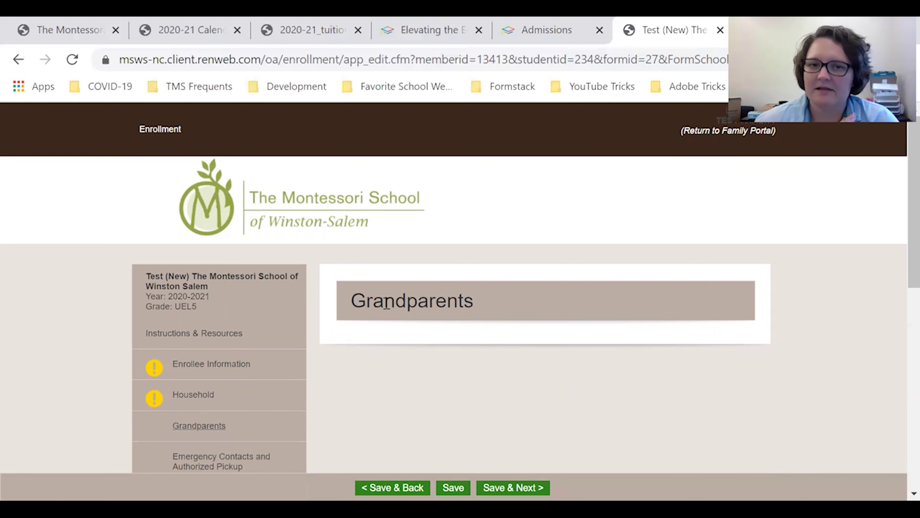
{"action": "left_click_drag", "start_coordinate": [350, 297], "coordinate": [390, 296]}
{"action": "left_click", "coordinate": [388, 294]}
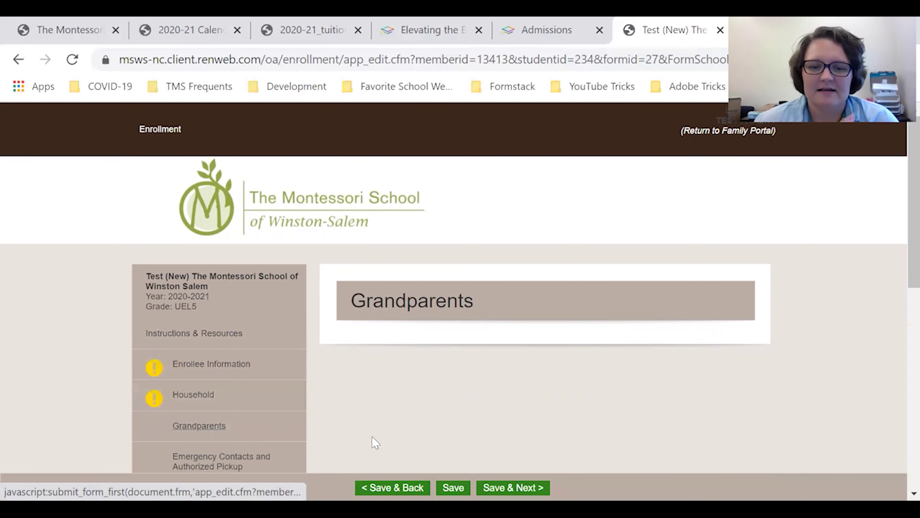
{"action": "left_click", "coordinate": [513, 487]}
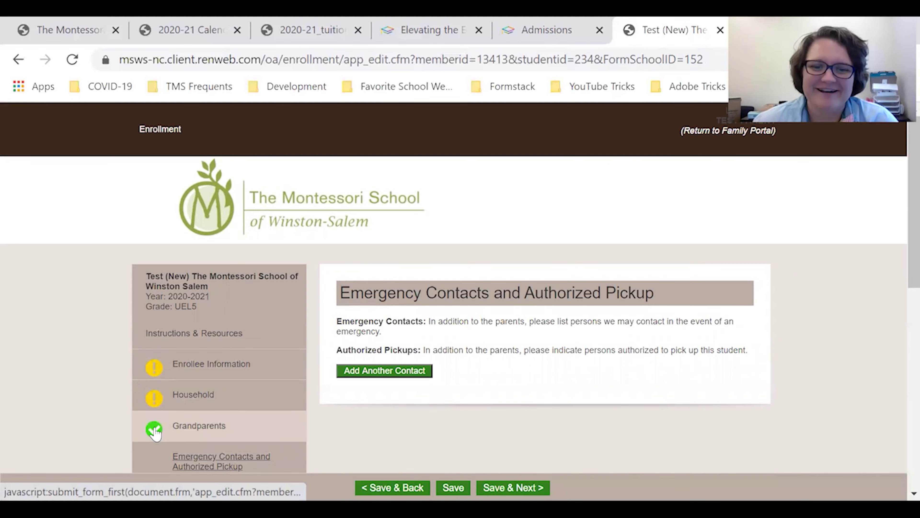
Open the Medical Information form and review the doctor, insurance, permission to treat, health condition and document upload sections
{"action": "scroll", "coordinate": [368, 400], "scroll_direction": "down", "scroll_amount": 2}
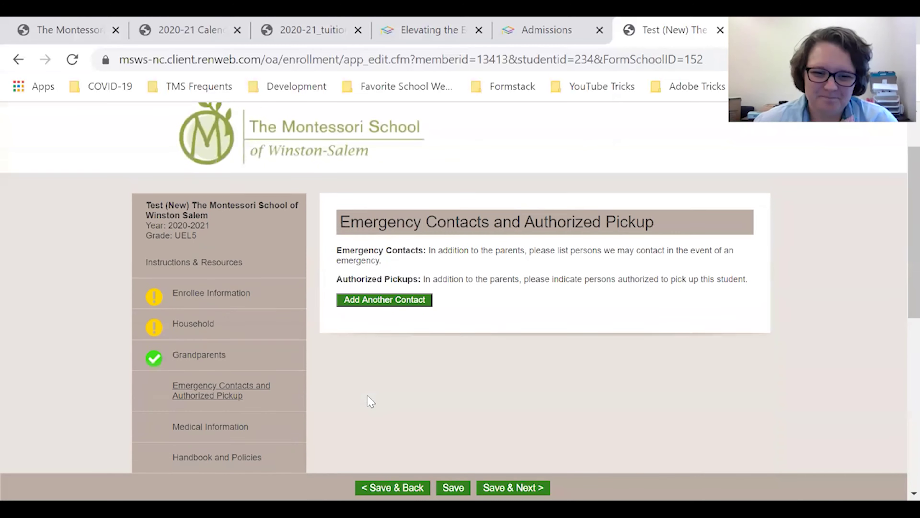
{"action": "scroll", "coordinate": [368, 400], "scroll_direction": "down", "scroll_amount": 2}
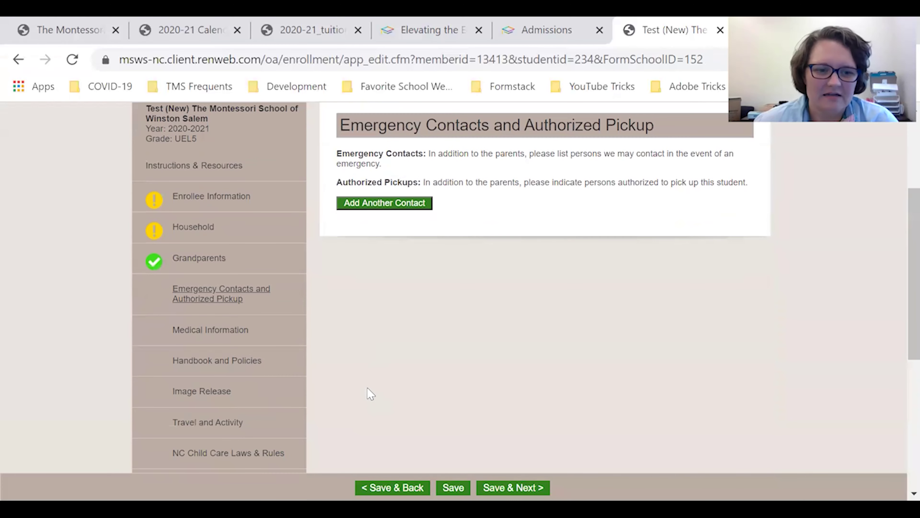
{"action": "left_click", "coordinate": [230, 330]}
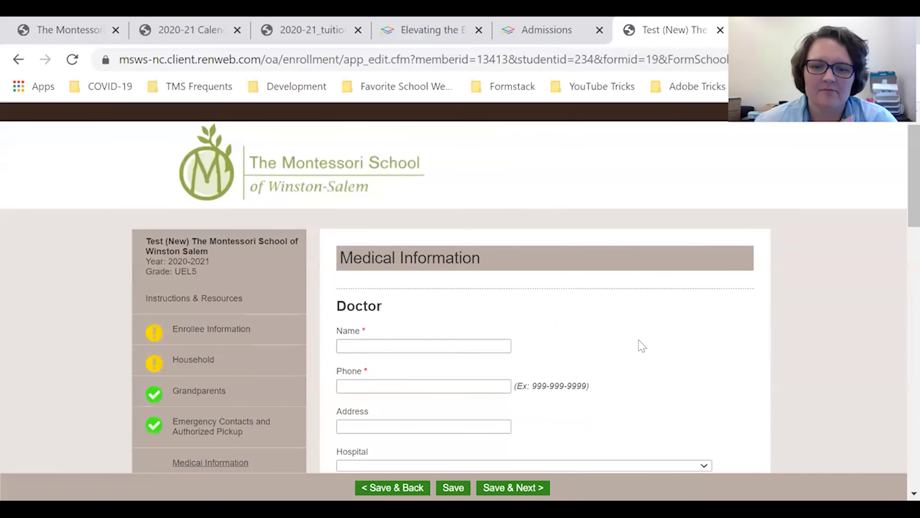
{"action": "scroll", "coordinate": [643, 345], "scroll_direction": "down", "scroll_amount": 15}
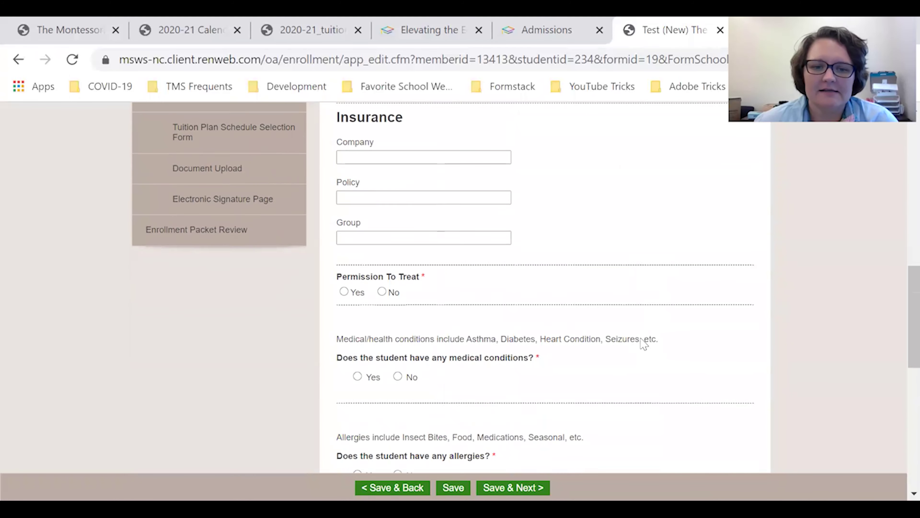
{"action": "scroll", "coordinate": [643, 342], "scroll_direction": "down", "scroll_amount": 5}
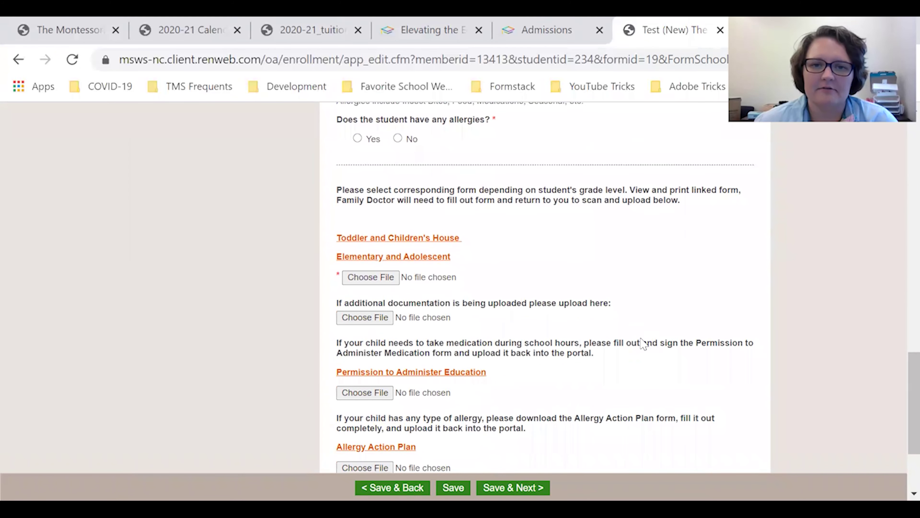
{"action": "scroll", "coordinate": [641, 343], "scroll_direction": "down", "scroll_amount": 3}
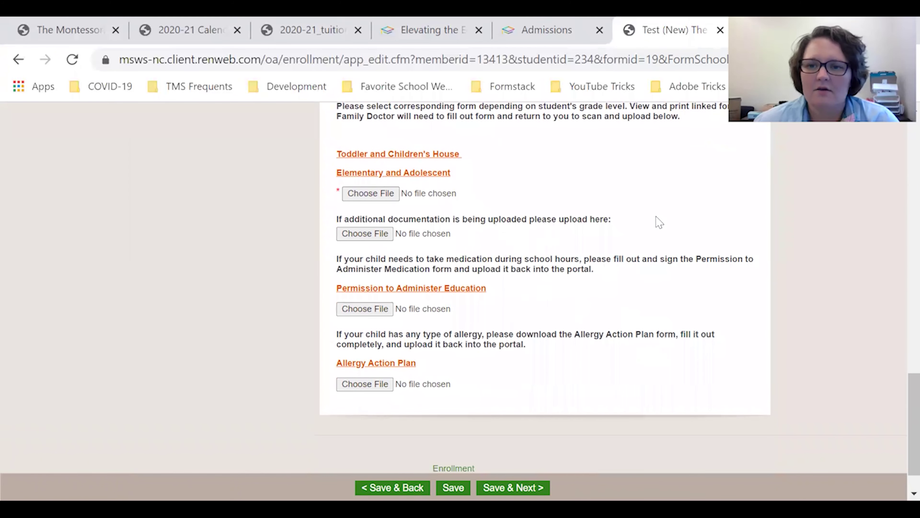
{"action": "scroll", "coordinate": [897, 390], "scroll_direction": "up", "scroll_amount": 1}
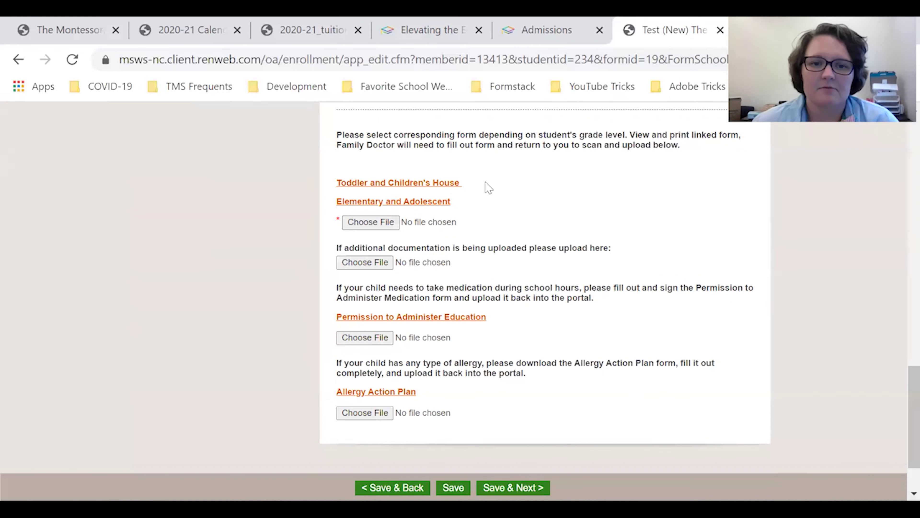
Open the Toddler and Children's House medical report, review its parent and doctor sections, and close it
{"action": "left_click", "coordinate": [458, 185]}
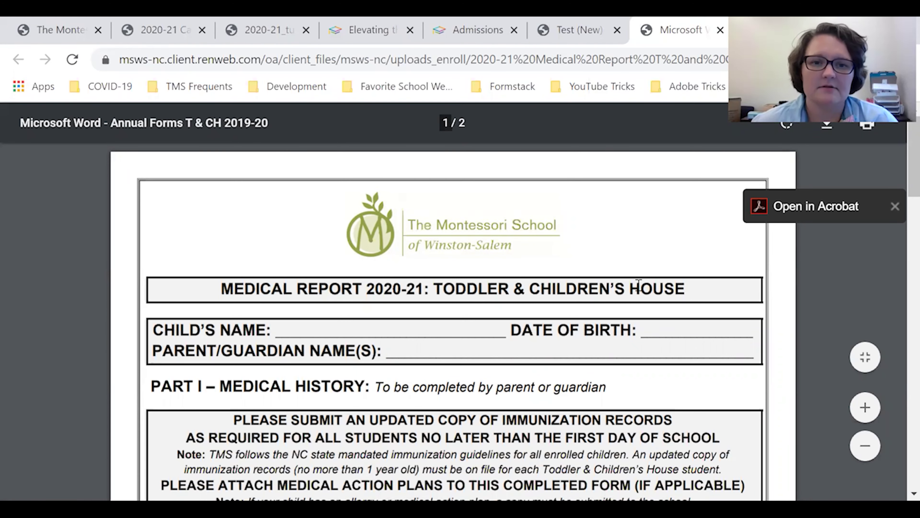
{"action": "scroll", "coordinate": [633, 289], "scroll_direction": "down", "scroll_amount": 9}
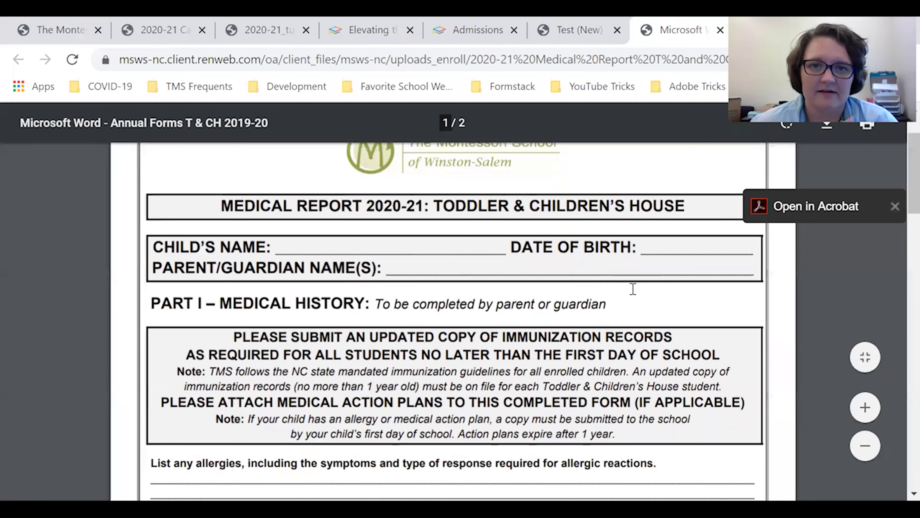
{"action": "scroll", "coordinate": [633, 289], "scroll_direction": "down", "scroll_amount": 7}
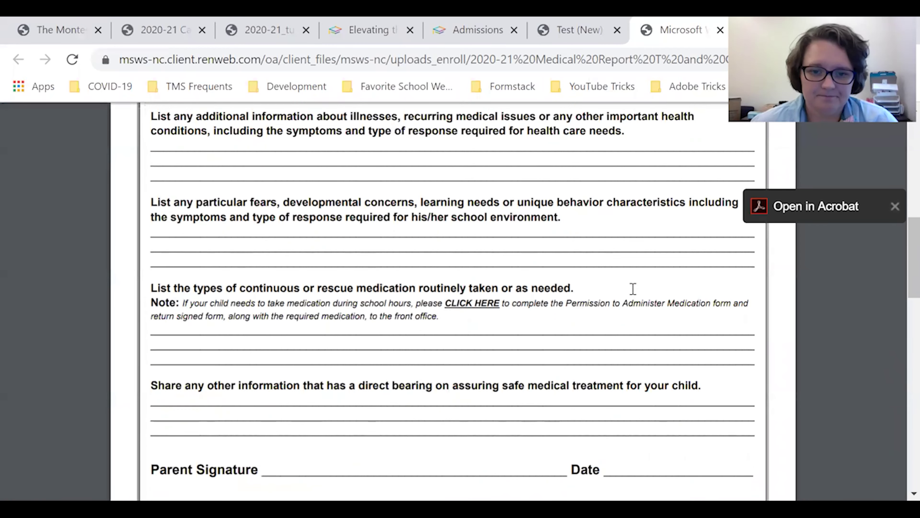
{"action": "scroll", "coordinate": [374, 301], "scroll_direction": "up", "scroll_amount": 13}
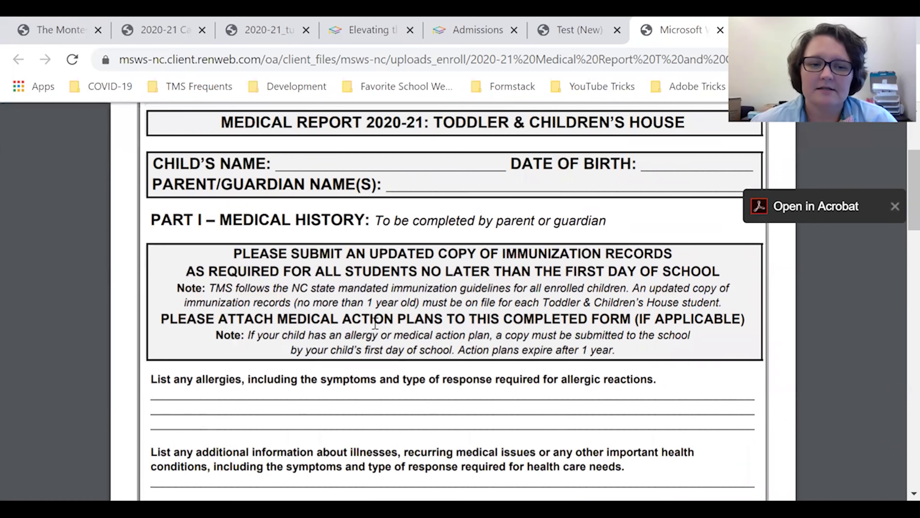
{"action": "scroll", "coordinate": [375, 324], "scroll_direction": "down", "scroll_amount": 2}
{"action": "scroll", "coordinate": [376, 323], "scroll_direction": "down", "scroll_amount": 20}
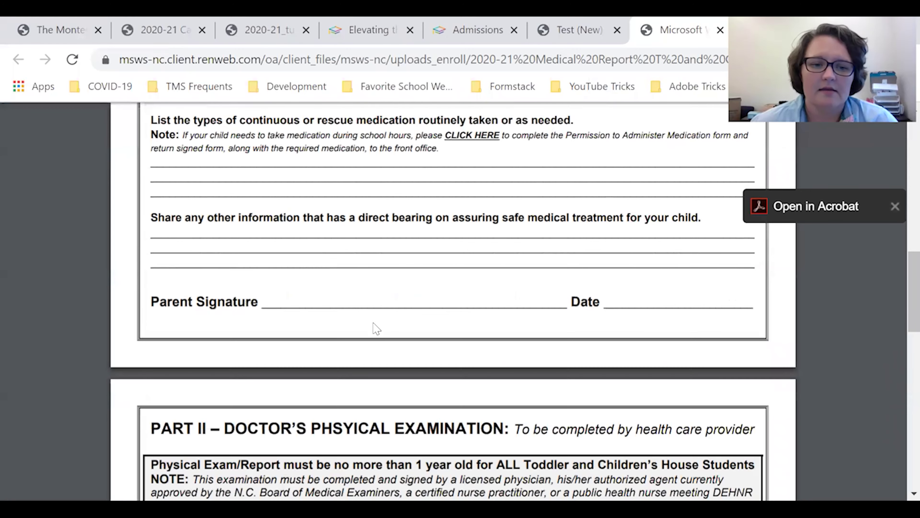
{"action": "scroll", "coordinate": [375, 328], "scroll_direction": "down", "scroll_amount": 12}
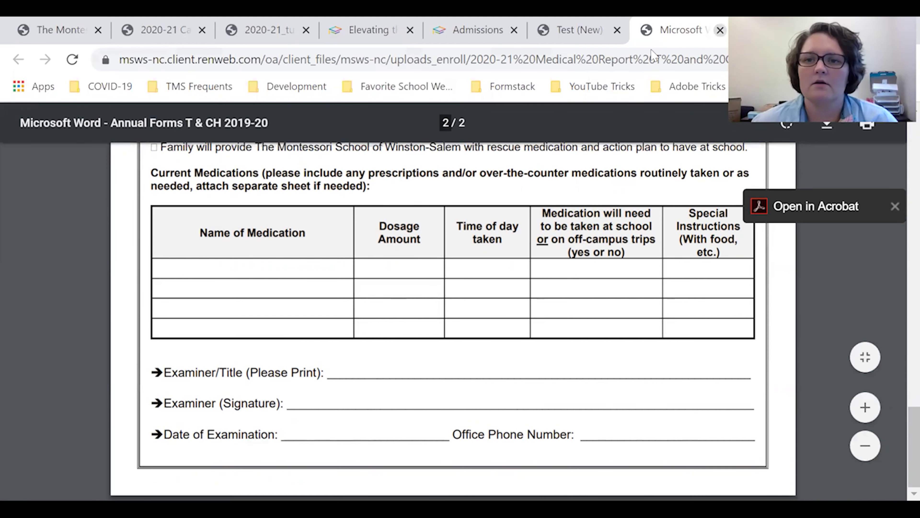
{"action": "left_click", "coordinate": [720, 31]}
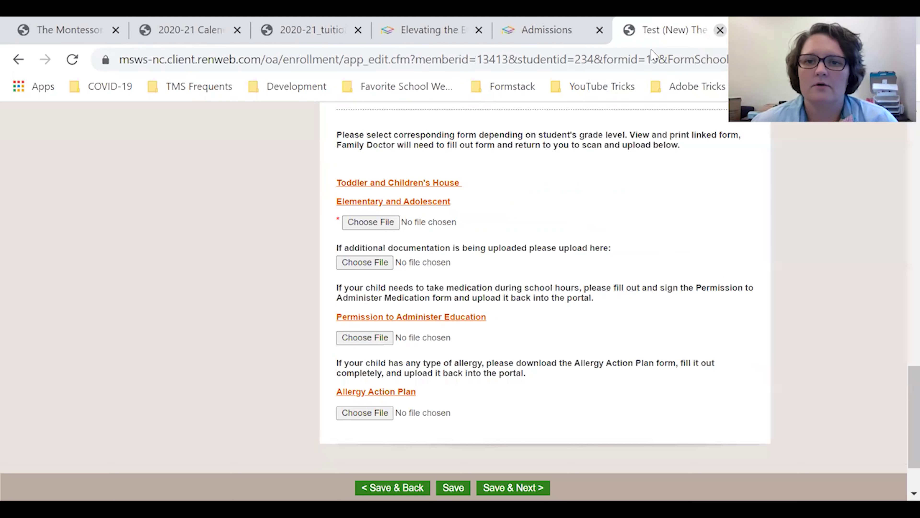
Open the Elementary and Adolescent medical report and review its health history questions and parent signatures page
{"action": "left_click", "coordinate": [436, 203]}
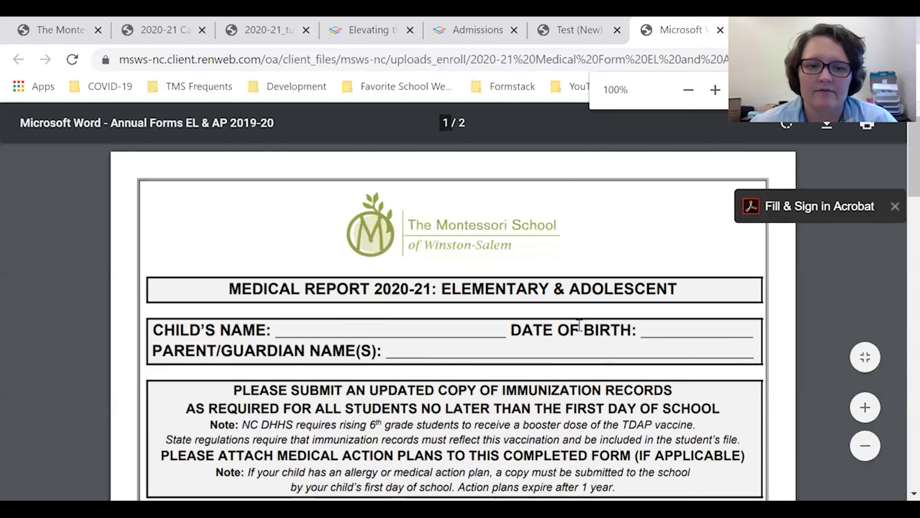
{"action": "scroll", "coordinate": [578, 325], "scroll_direction": "down", "scroll_amount": 12}
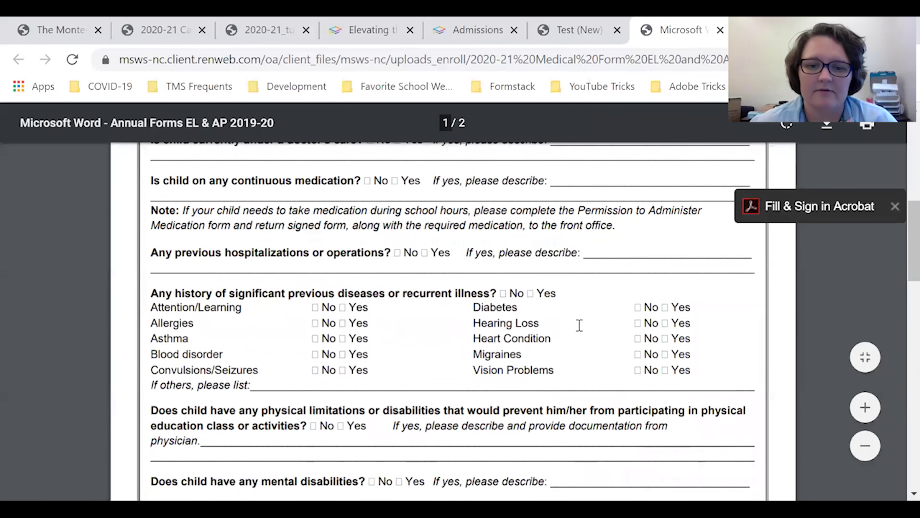
{"action": "scroll", "coordinate": [579, 325], "scroll_direction": "down", "scroll_amount": 5}
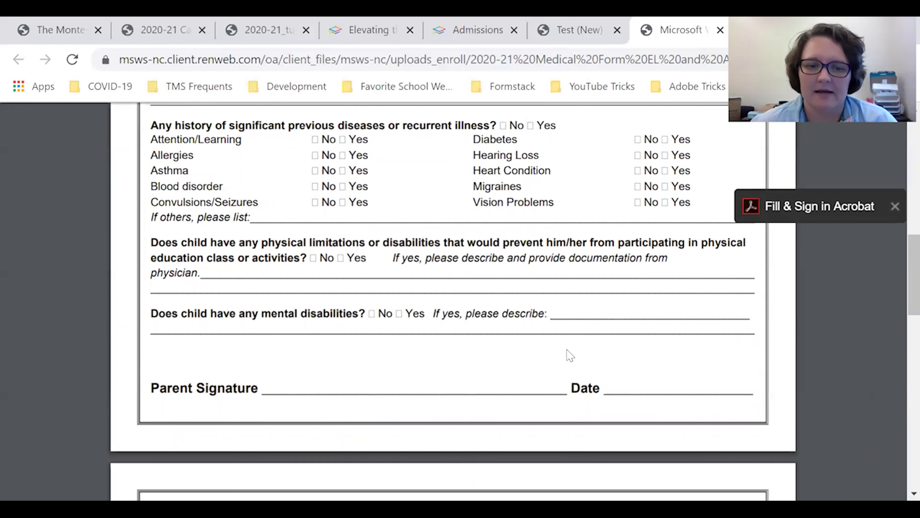
{"action": "scroll", "coordinate": [570, 355], "scroll_direction": "down", "scroll_amount": 7}
{"action": "scroll", "coordinate": [568, 355], "scroll_direction": "down", "scroll_amount": 5}
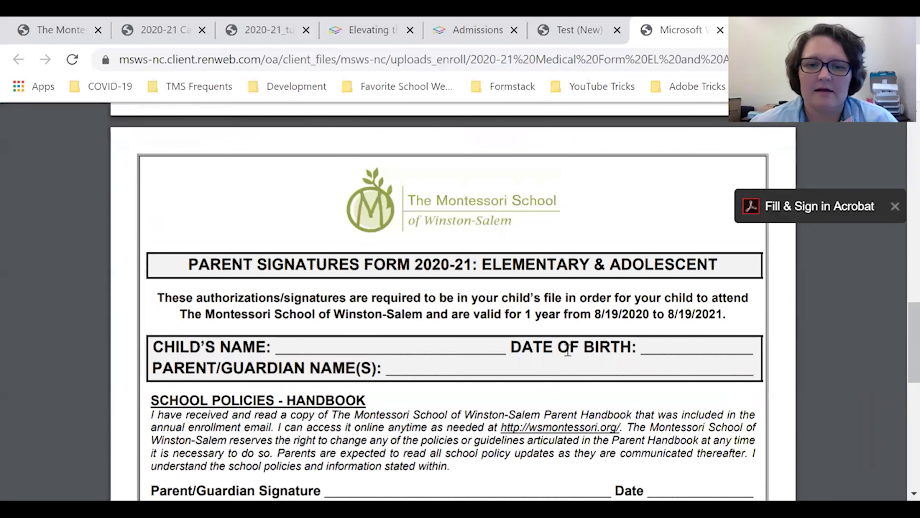
{"action": "scroll", "coordinate": [567, 351], "scroll_direction": "down", "scroll_amount": 4}
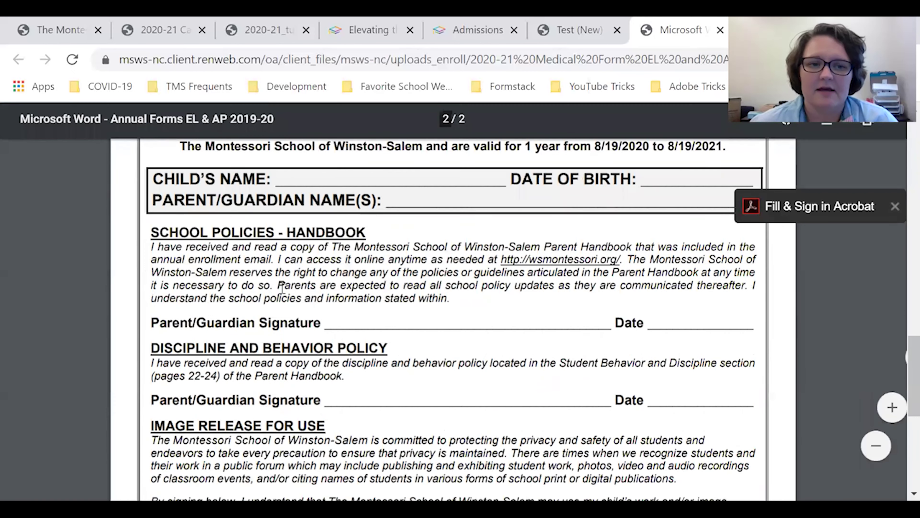
Recheck the report's parent signature line and its handbook, discipline and image release sections, and close the report
{"action": "scroll", "coordinate": [399, 339], "scroll_direction": "up", "scroll_amount": 4}
{"action": "scroll", "coordinate": [518, 335], "scroll_direction": "up", "scroll_amount": 9}
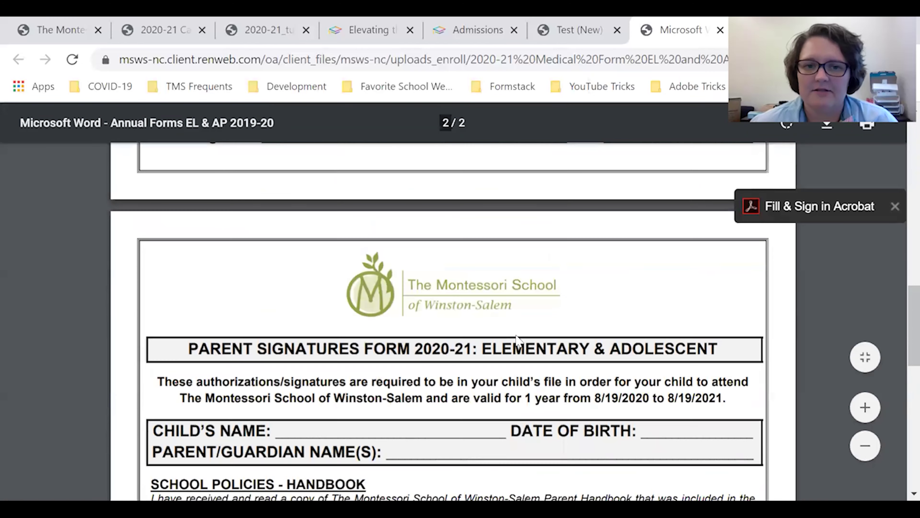
{"action": "scroll", "coordinate": [520, 343], "scroll_direction": "up", "scroll_amount": 2}
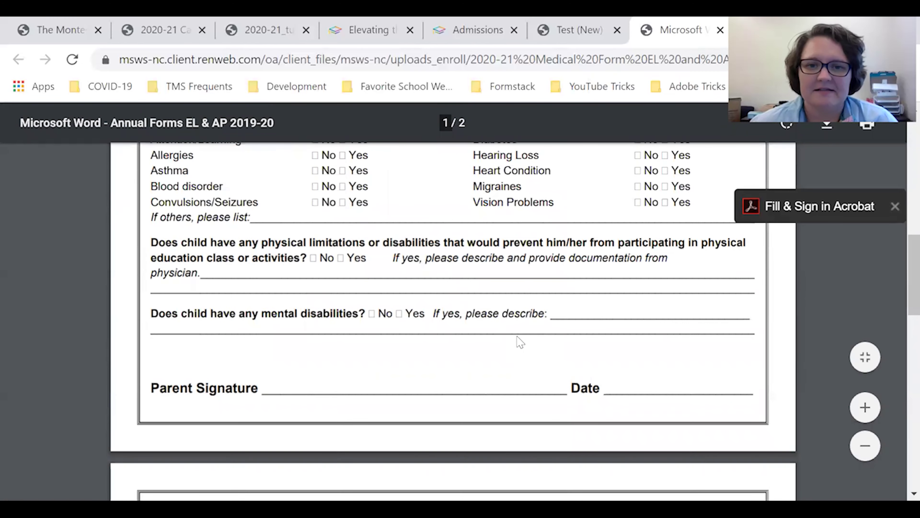
{"action": "scroll", "coordinate": [515, 345], "scroll_direction": "up", "scroll_amount": 2}
{"action": "scroll", "coordinate": [516, 346], "scroll_direction": "down", "scroll_amount": 9}
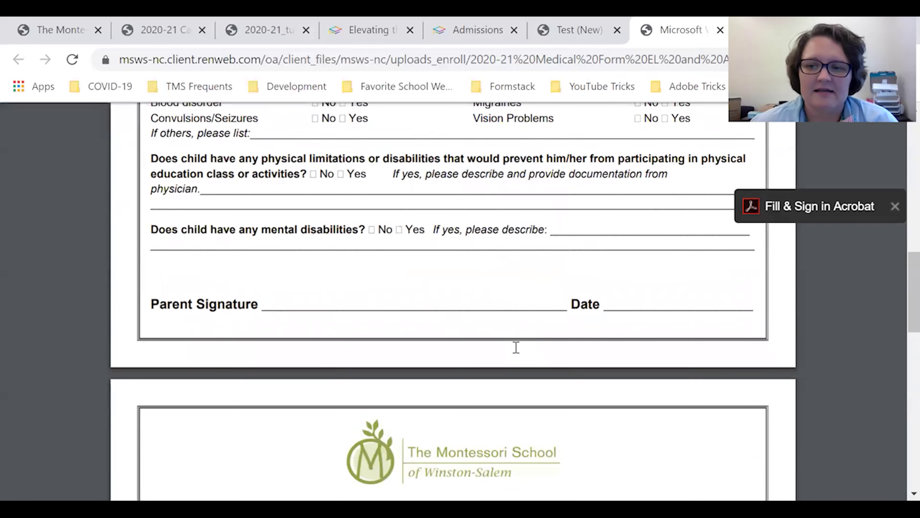
{"action": "scroll", "coordinate": [516, 347], "scroll_direction": "down", "scroll_amount": 5}
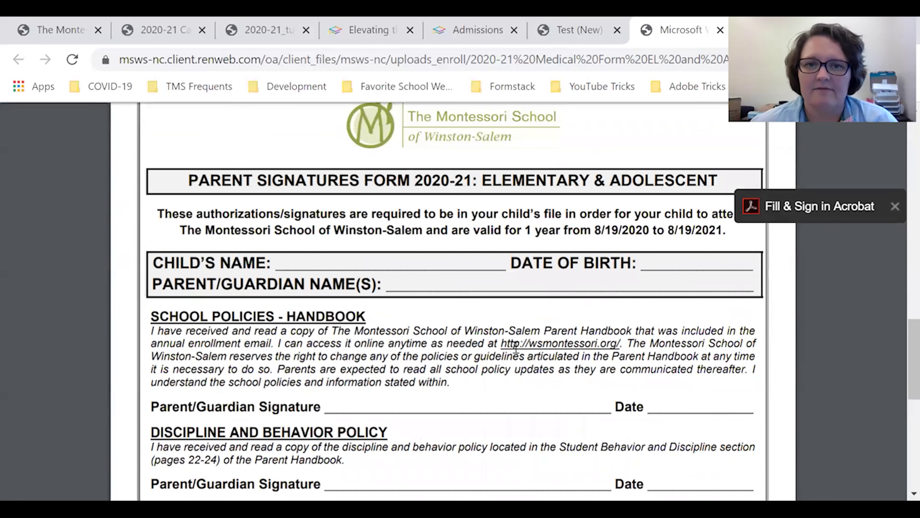
{"action": "scroll", "coordinate": [515, 347], "scroll_direction": "down", "scroll_amount": 5}
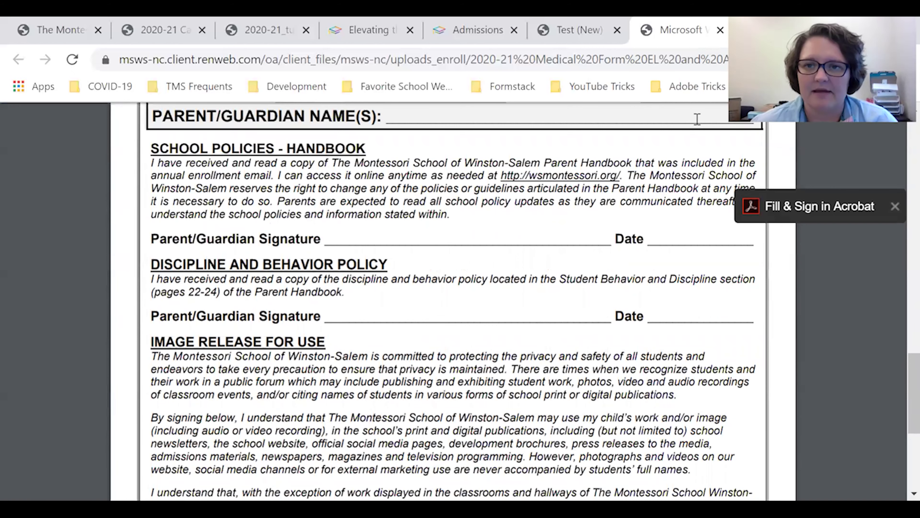
{"action": "left_click", "coordinate": [720, 30]}
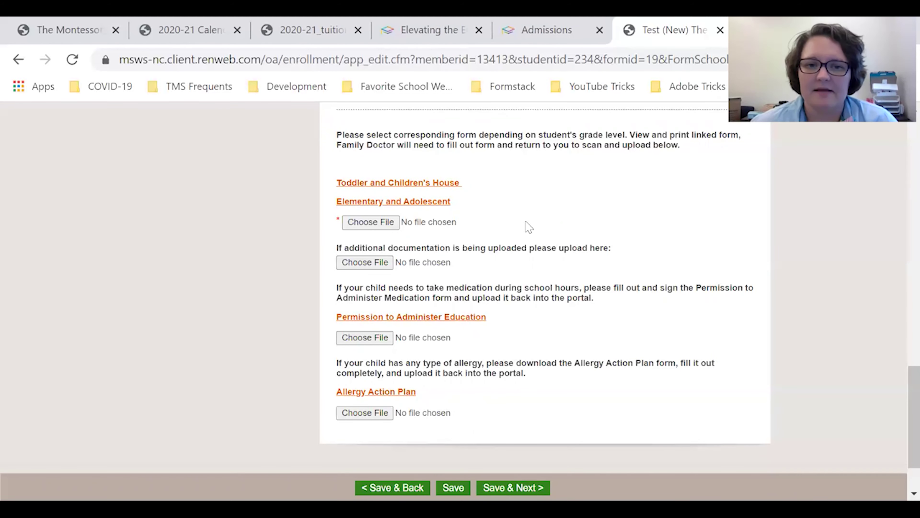
Open the file chooser for the required medical report upload, cancel it, and look back over the Medical Information form
{"action": "left_click", "coordinate": [369, 223]}
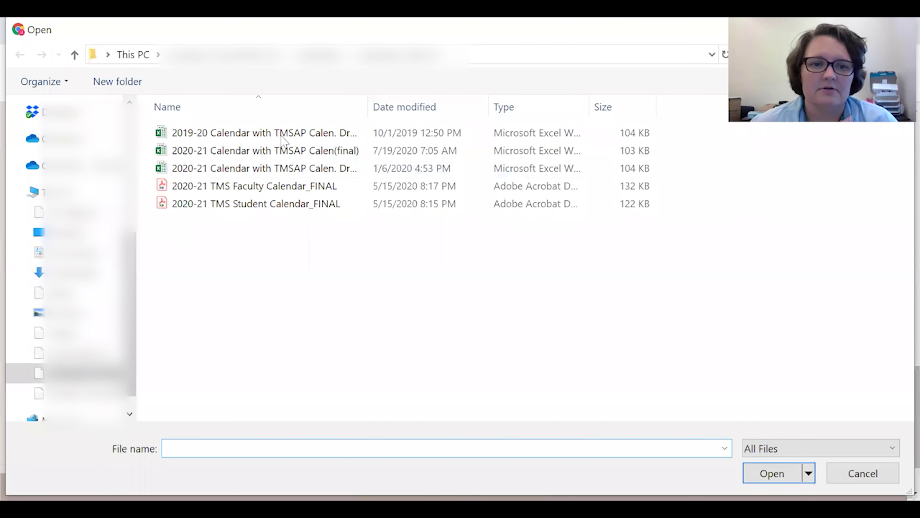
{"action": "key", "text": "Escape"}
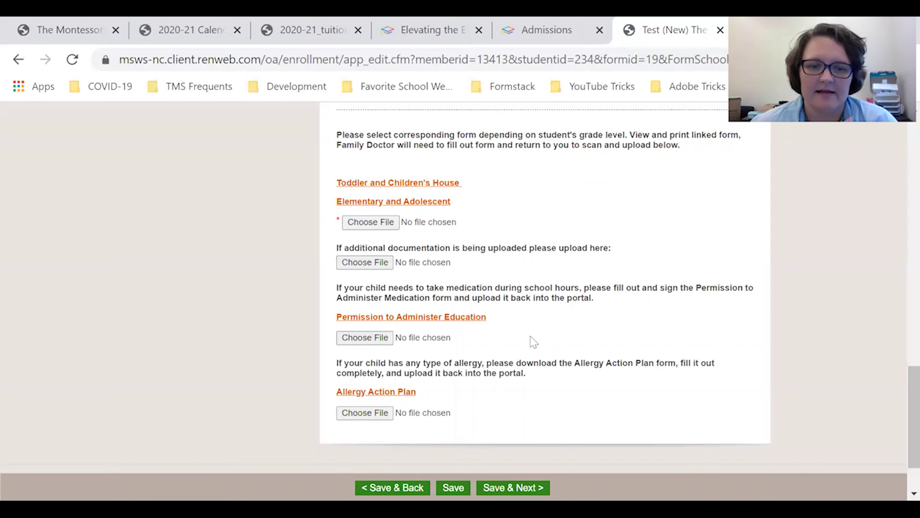
{"action": "scroll", "coordinate": [529, 348], "scroll_direction": "up", "scroll_amount": 8}
{"action": "scroll", "coordinate": [518, 363], "scroll_direction": "up", "scroll_amount": 12}
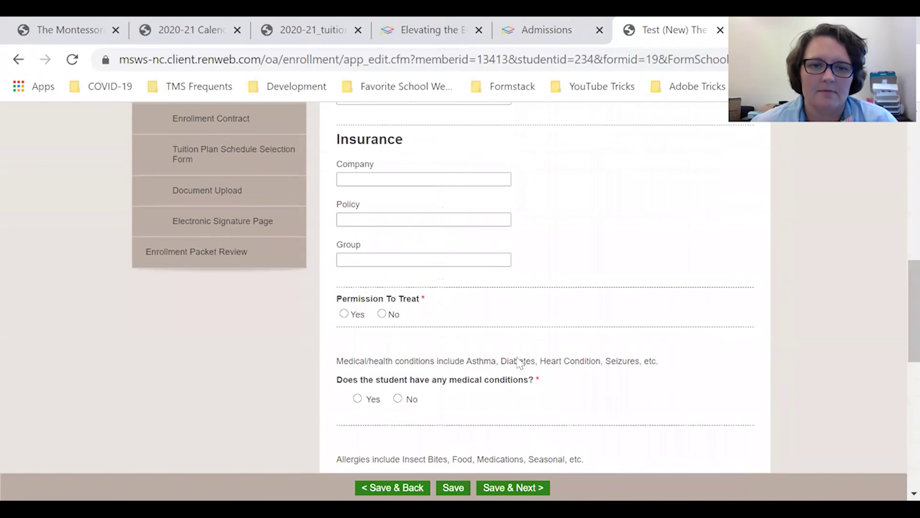
{"action": "scroll", "coordinate": [339, 395], "scroll_direction": "down", "scroll_amount": 4}
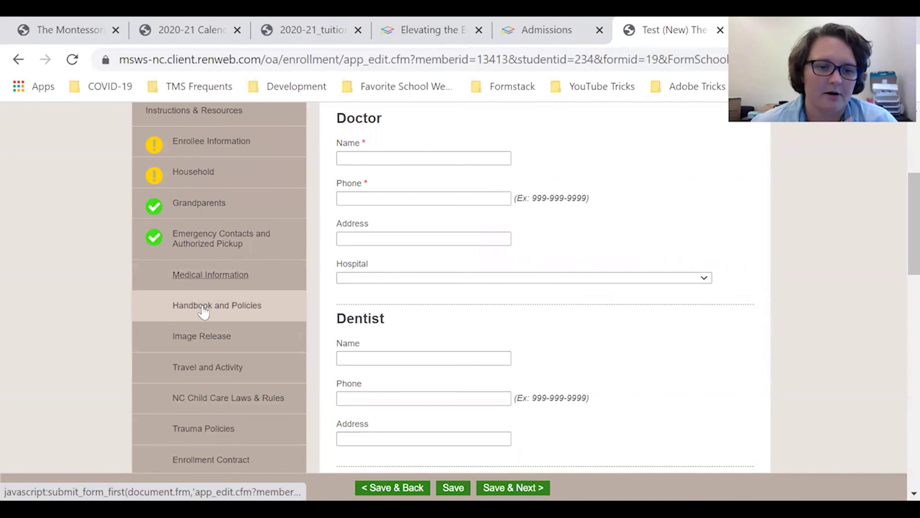
Open the Handbook and Policies form and view its parent/guardian signature area
{"action": "left_click", "coordinate": [196, 307]}
{"action": "scroll", "coordinate": [250, 326], "scroll_direction": "down", "scroll_amount": 2}
{"action": "scroll", "coordinate": [249, 322], "scroll_direction": "down", "scroll_amount": 6}
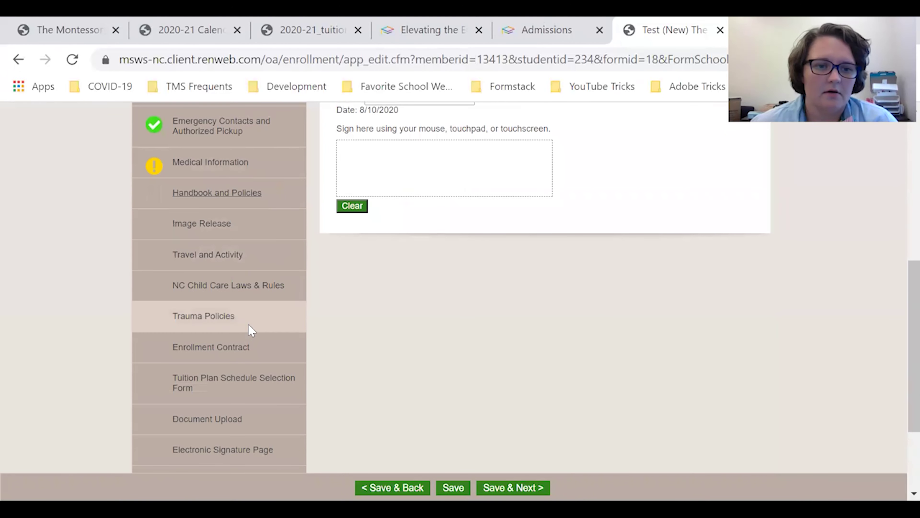
Open the NC Child Care Laws & Rules form and review the nutrition opt-out acknowledgement and both signature areas
{"action": "left_click", "coordinate": [205, 294]}
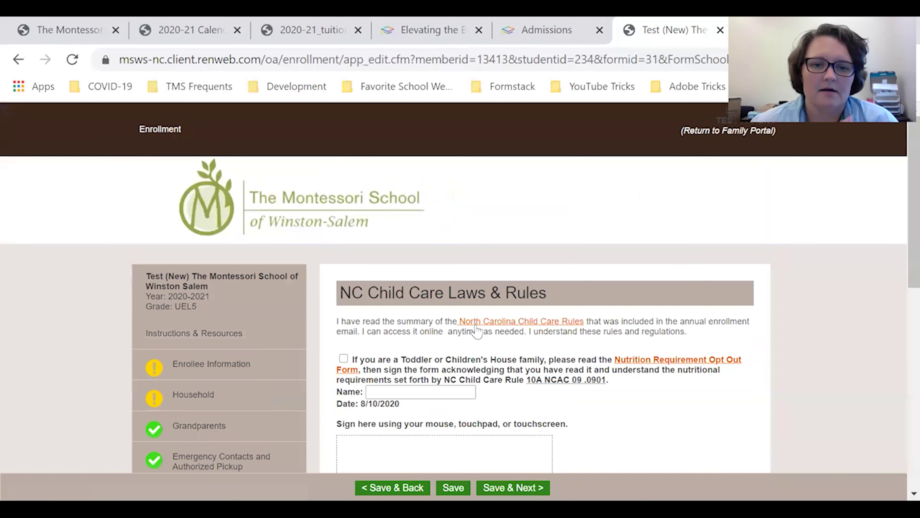
{"action": "scroll", "coordinate": [481, 326], "scroll_direction": "down", "scroll_amount": 2}
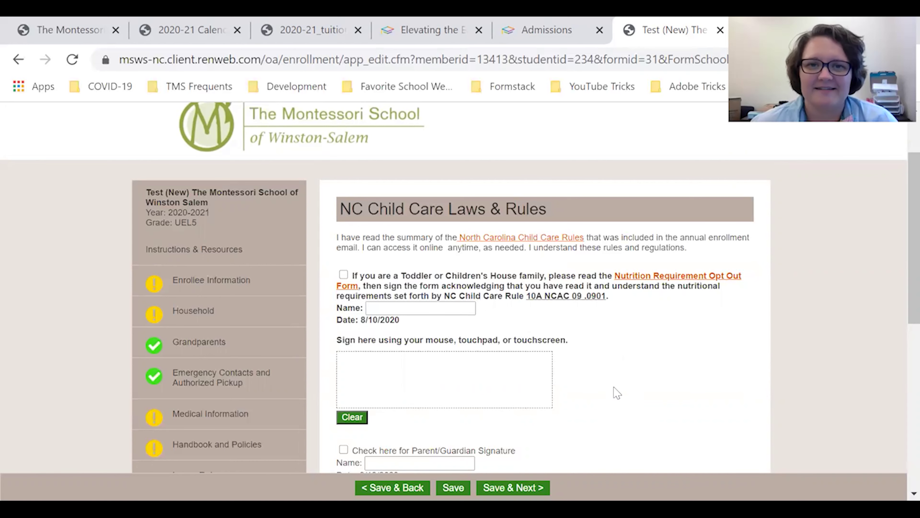
{"action": "scroll", "coordinate": [617, 391], "scroll_direction": "down", "scroll_amount": 2}
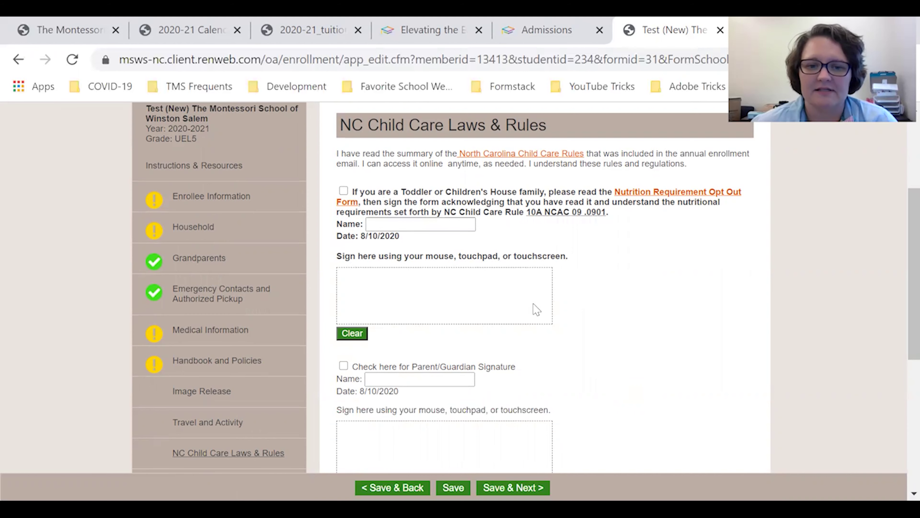
{"action": "scroll", "coordinate": [646, 314], "scroll_direction": "down", "scroll_amount": 2}
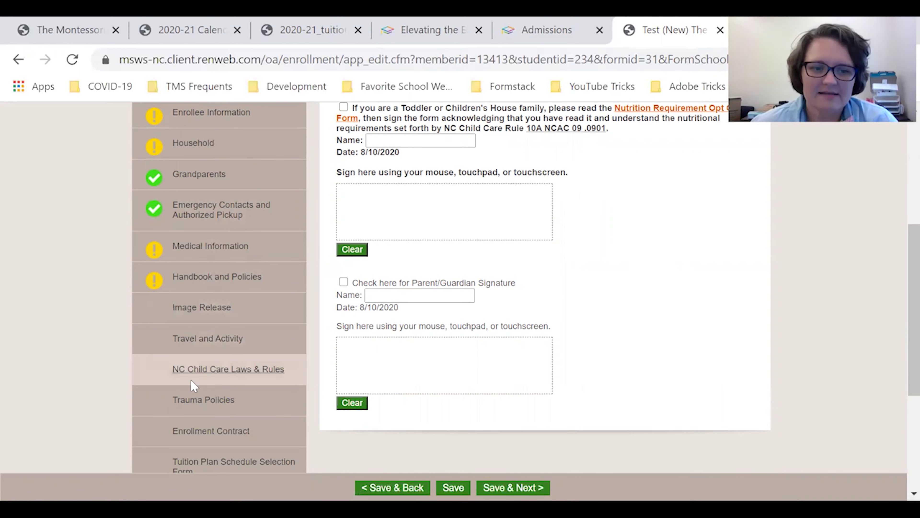
Open the Trauma Policies form and review its head trauma policy acknowledgement and signature area
{"action": "left_click", "coordinate": [181, 402]}
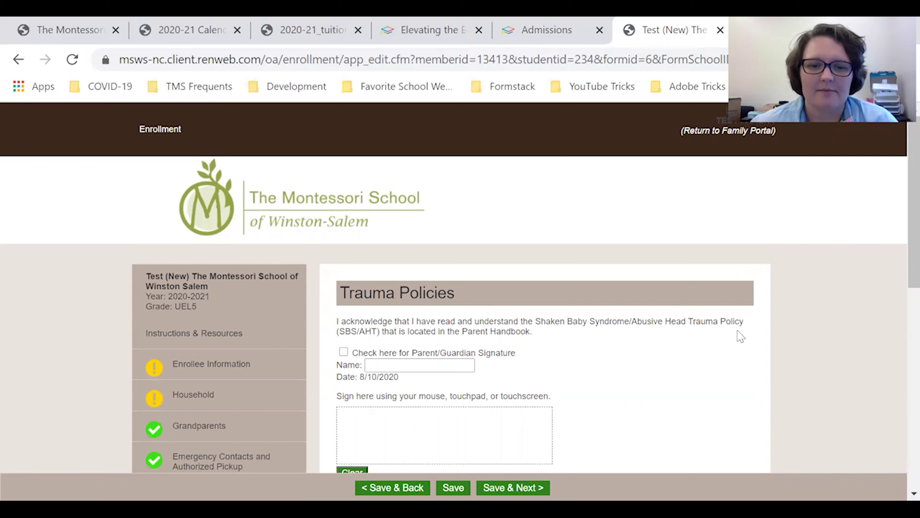
{"action": "scroll", "coordinate": [653, 362], "scroll_direction": "down", "scroll_amount": 2}
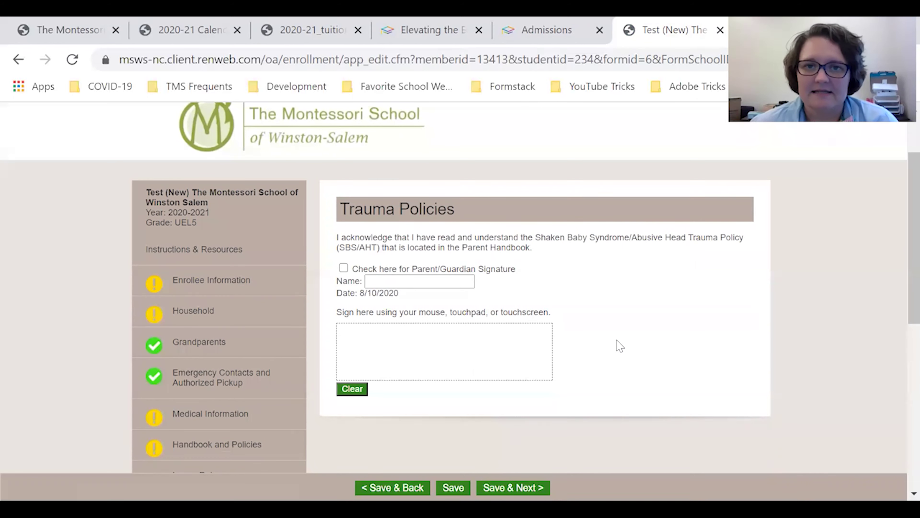
{"action": "scroll", "coordinate": [585, 358], "scroll_direction": "down", "scroll_amount": 6}
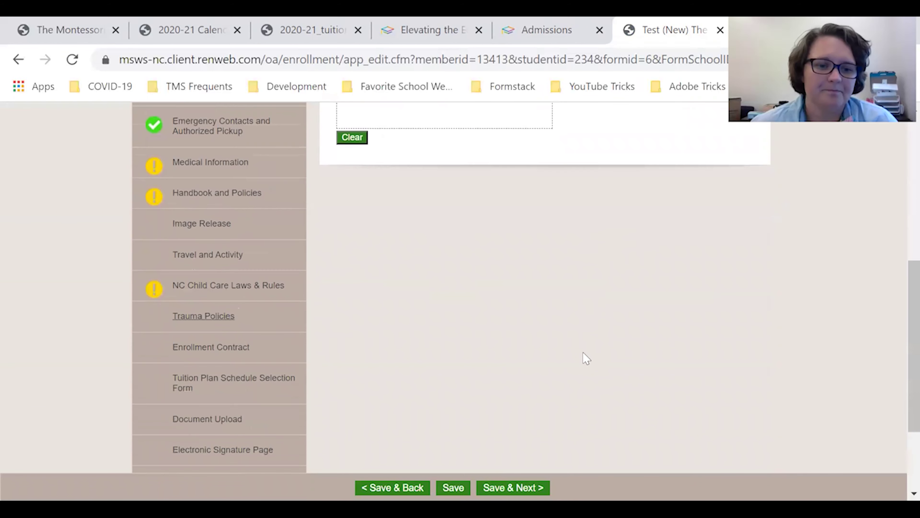
Open the Enrollment Contract and review its terms, the parent/guardian initials fields and the Sunrise and Sunset contract upload
{"action": "scroll", "coordinate": [586, 358], "scroll_direction": "down", "scroll_amount": 2}
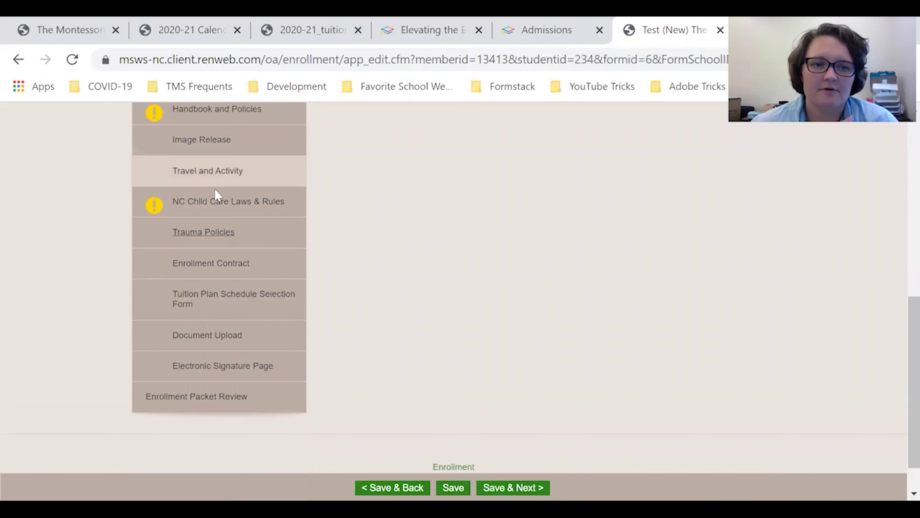
{"action": "left_click", "coordinate": [207, 270]}
{"action": "scroll", "coordinate": [417, 350], "scroll_direction": "down", "scroll_amount": 6}
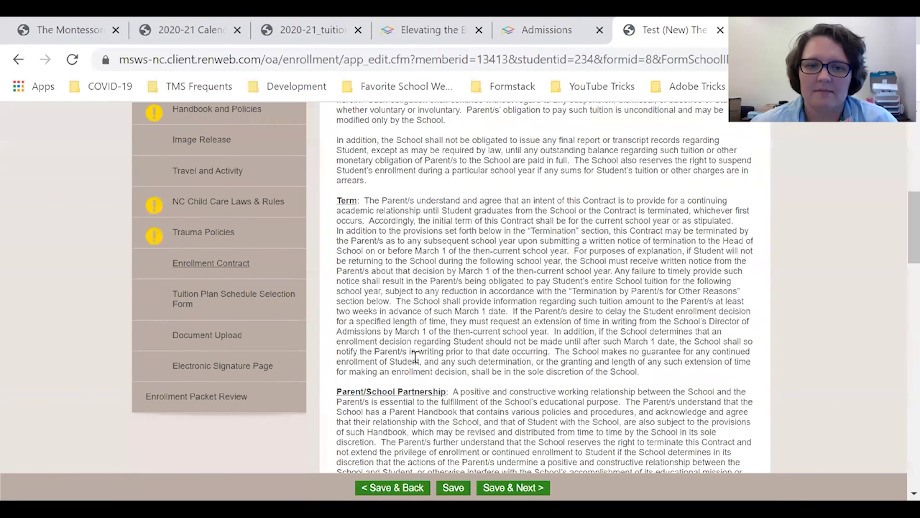
{"action": "scroll", "coordinate": [416, 357], "scroll_direction": "down", "scroll_amount": 15}
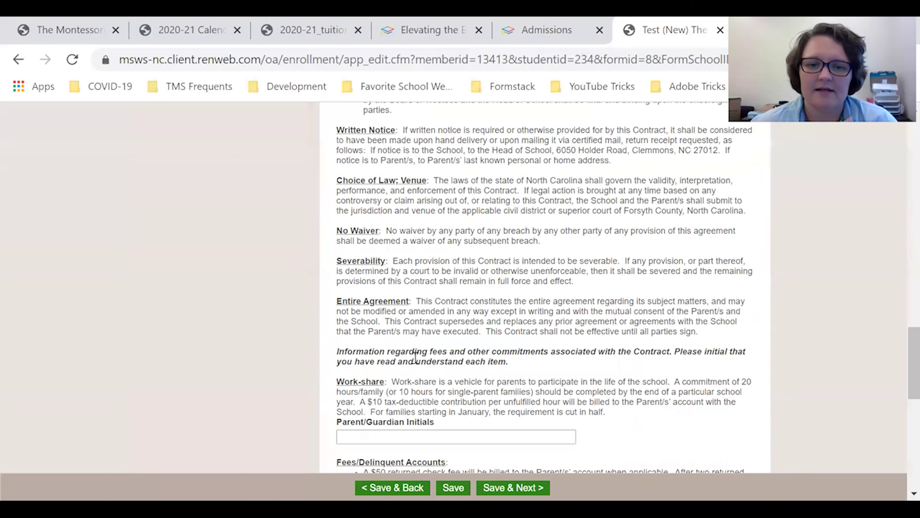
{"action": "scroll", "coordinate": [416, 357], "scroll_direction": "down", "scroll_amount": 7}
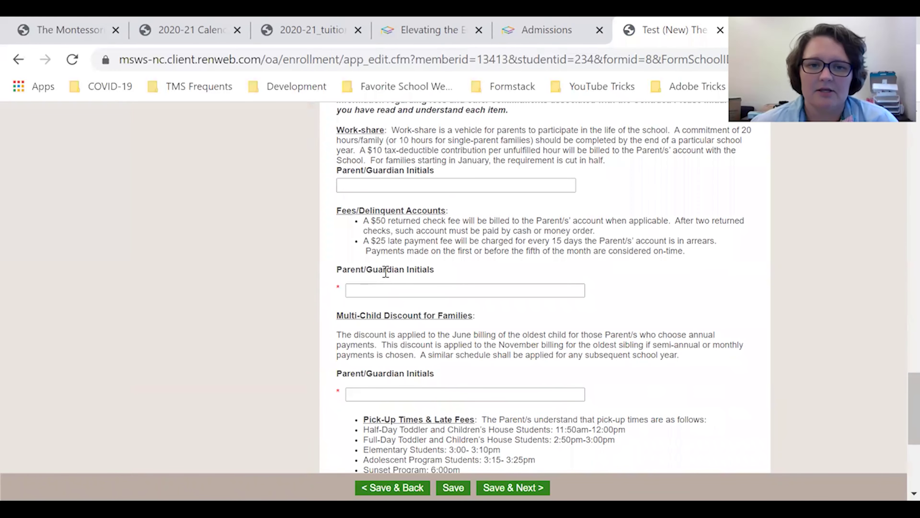
{"action": "scroll", "coordinate": [376, 341], "scroll_direction": "down", "scroll_amount": 7}
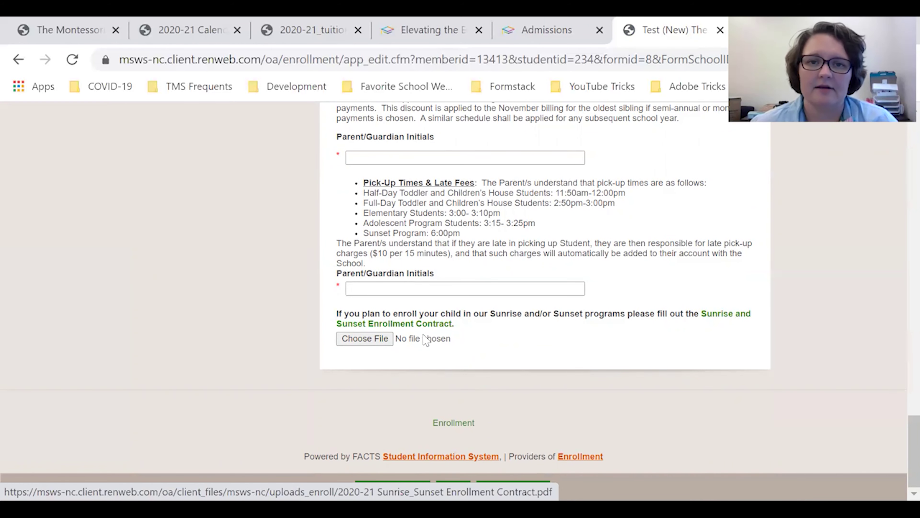
Open the Tuition Plan Schedule Selection Form and review the household fields required for a FACTS payment method selection
{"action": "scroll", "coordinate": [259, 344], "scroll_direction": "up", "scroll_amount": 15}
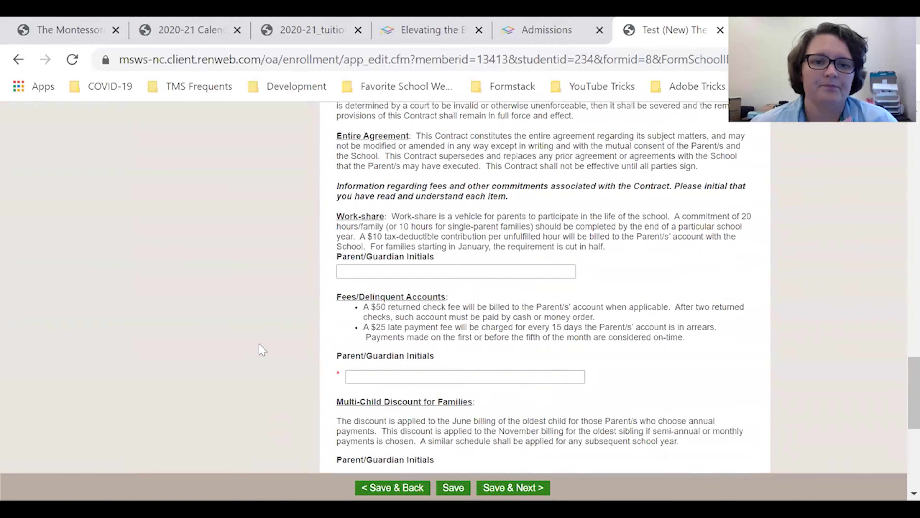
{"action": "scroll", "coordinate": [257, 351], "scroll_direction": "up", "scroll_amount": 10}
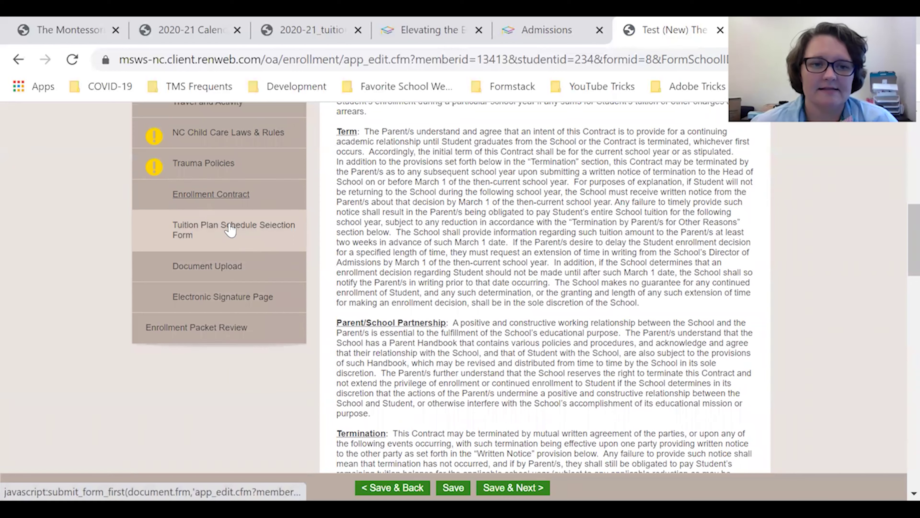
{"action": "left_click", "coordinate": [230, 230]}
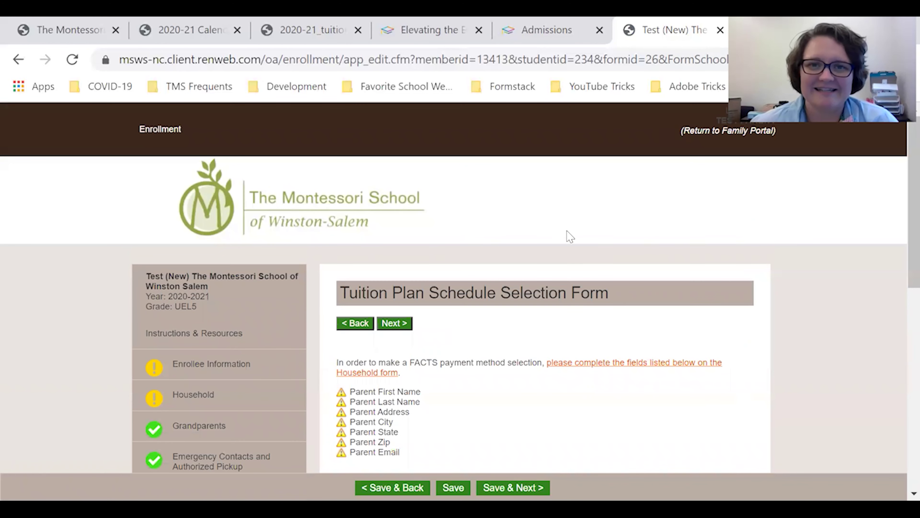
{"action": "scroll", "coordinate": [542, 339], "scroll_direction": "down", "scroll_amount": 2}
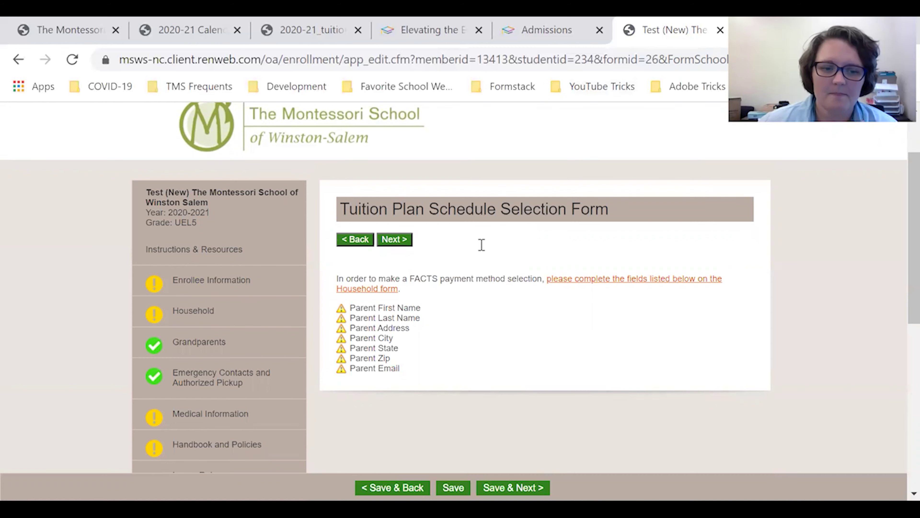
Open the Enrollment Packet Review and check its completion summary and the required fields highlighted under Enrollee Information and Household
{"action": "scroll", "coordinate": [471, 253], "scroll_direction": "down", "scroll_amount": 5}
{"action": "scroll", "coordinate": [466, 261], "scroll_direction": "down", "scroll_amount": 3}
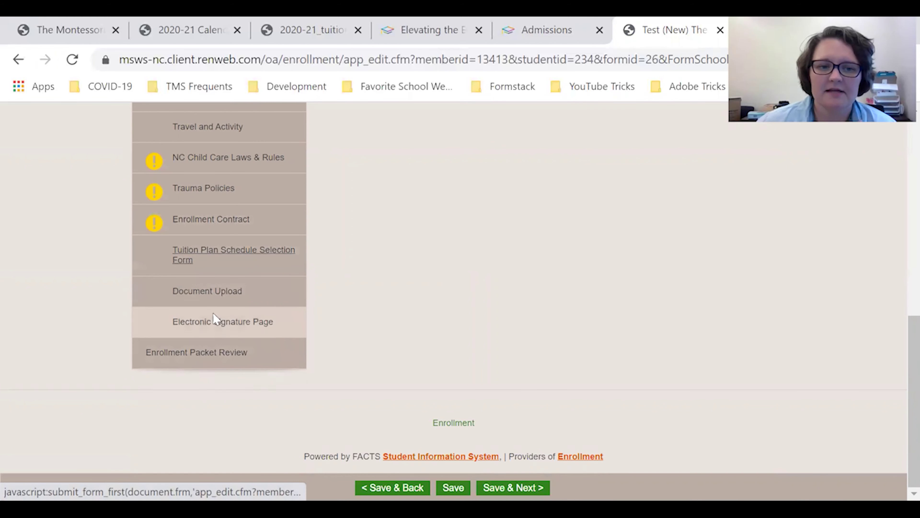
{"action": "left_click", "coordinate": [207, 358]}
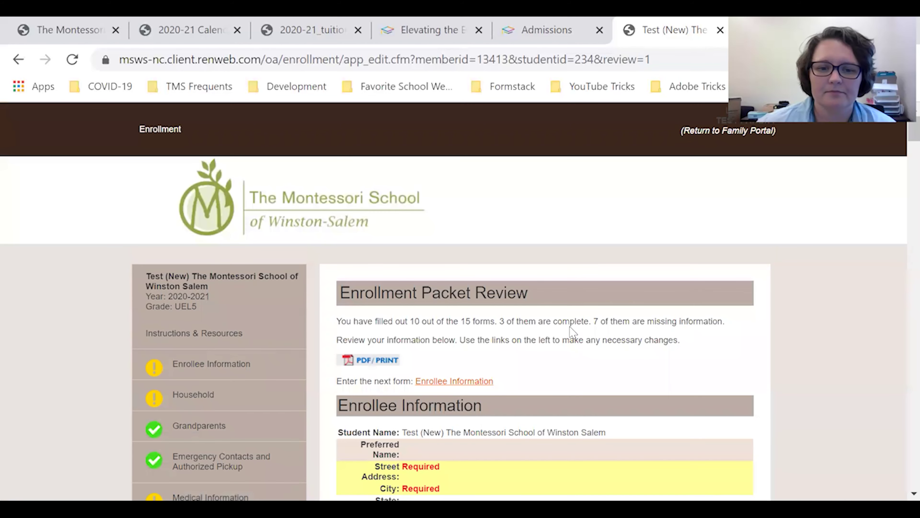
{"action": "scroll", "coordinate": [573, 330], "scroll_direction": "down", "scroll_amount": 2}
{"action": "scroll", "coordinate": [572, 331], "scroll_direction": "down", "scroll_amount": 2}
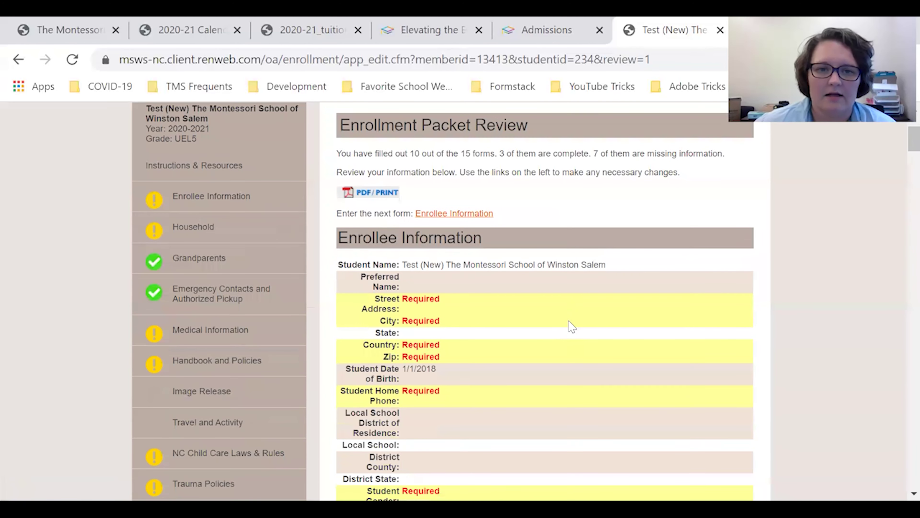
{"action": "scroll", "coordinate": [584, 260], "scroll_direction": "down", "scroll_amount": 10}
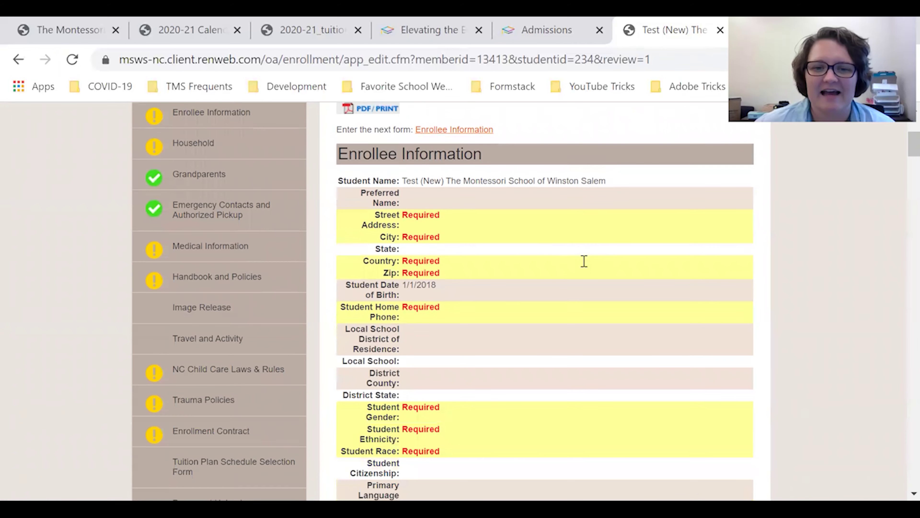
{"action": "scroll", "coordinate": [585, 268], "scroll_direction": "down", "scroll_amount": 9}
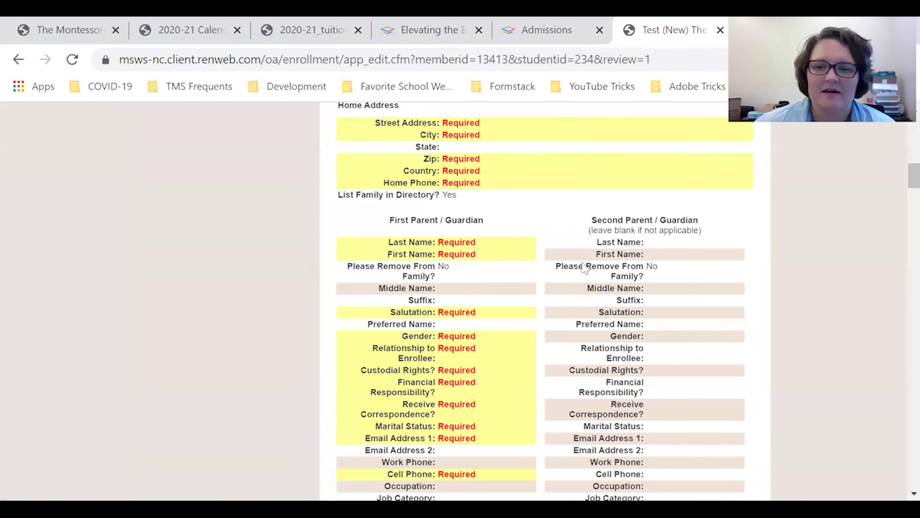
{"action": "scroll", "coordinate": [581, 271], "scroll_direction": "up", "scroll_amount": 10}
{"action": "scroll", "coordinate": [581, 271], "scroll_direction": "up", "scroll_amount": 12}
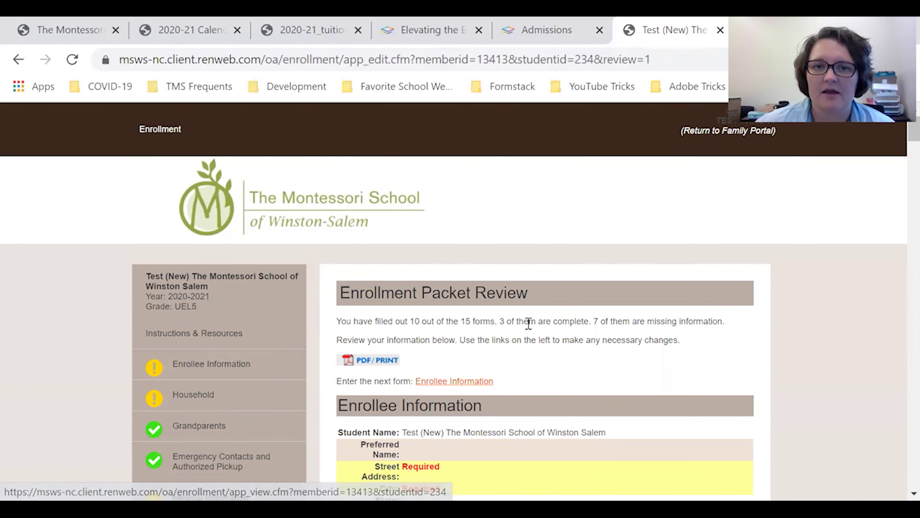
Review the remaining packet sections for missing required information, from Medical Information and the policy signatures through the Enrollment Contract to the Electronic Signature Page
{"action": "scroll", "coordinate": [591, 318], "scroll_direction": "down", "scroll_amount": 15}
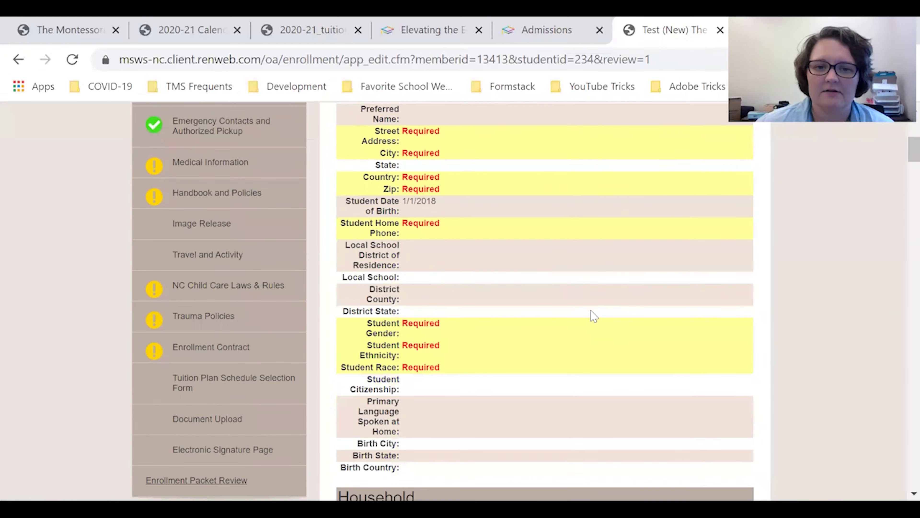
{"action": "scroll", "coordinate": [590, 315], "scroll_direction": "down", "scroll_amount": 20}
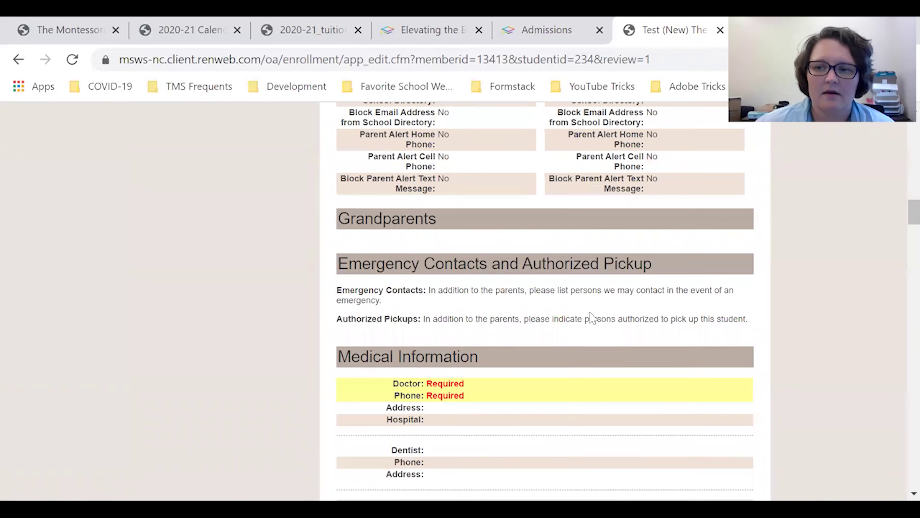
{"action": "scroll", "coordinate": [590, 318], "scroll_direction": "down", "scroll_amount": 20}
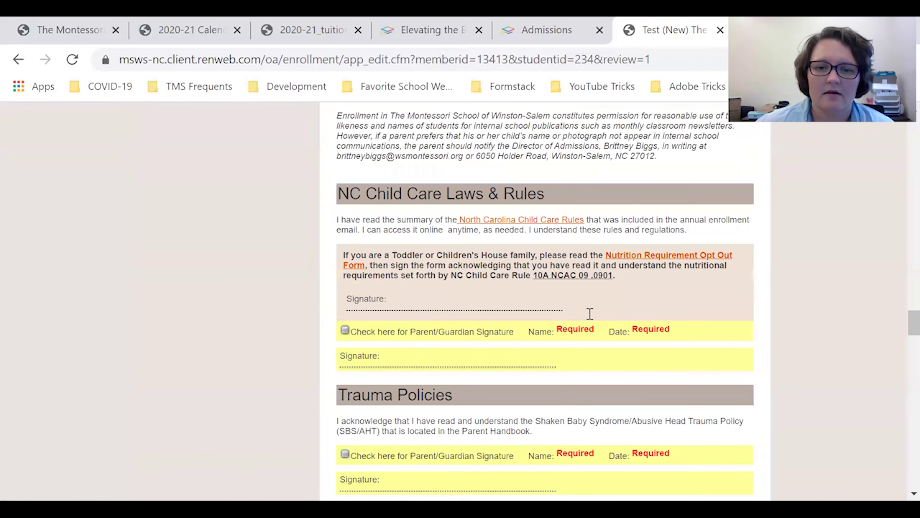
{"action": "scroll", "coordinate": [591, 319], "scroll_direction": "down", "scroll_amount": 20}
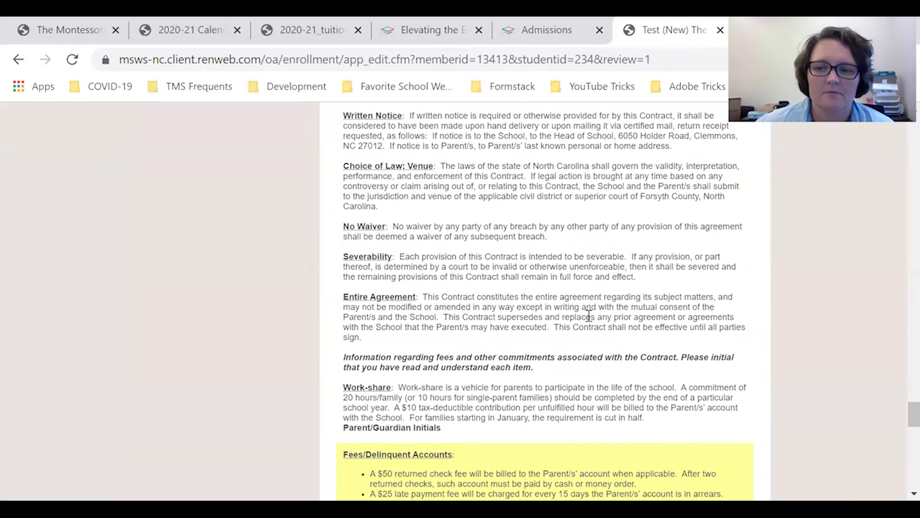
{"action": "scroll", "coordinate": [590, 325], "scroll_direction": "down", "scroll_amount": 2}
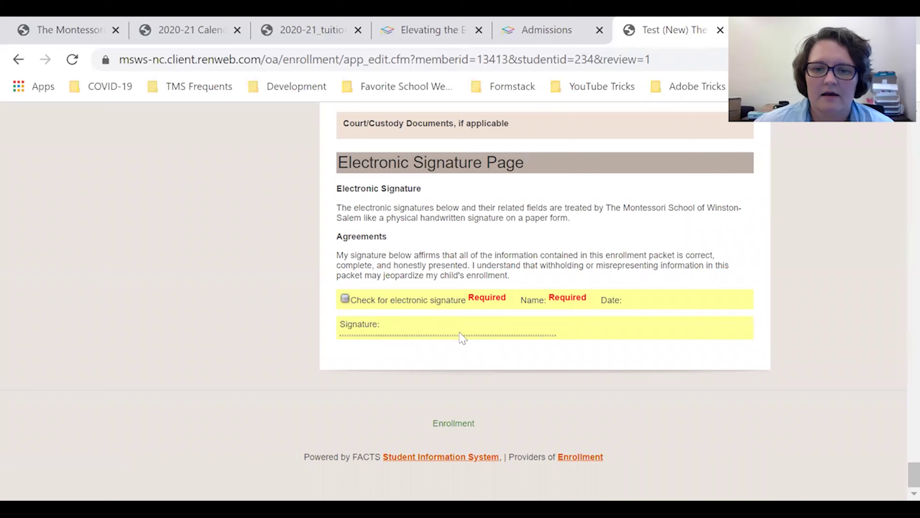
{"action": "scroll", "coordinate": [587, 309], "scroll_direction": "up", "scroll_amount": 20}
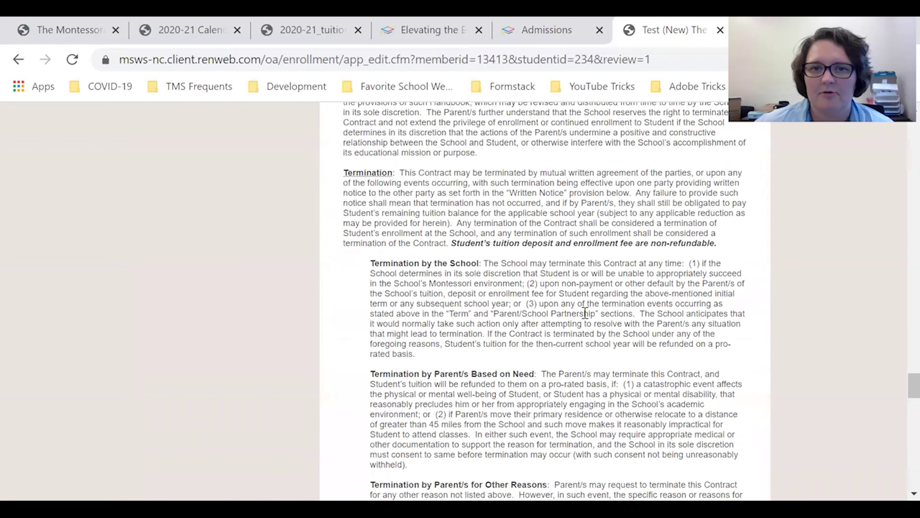
{"action": "scroll", "coordinate": [585, 312], "scroll_direction": "up", "scroll_amount": 10}
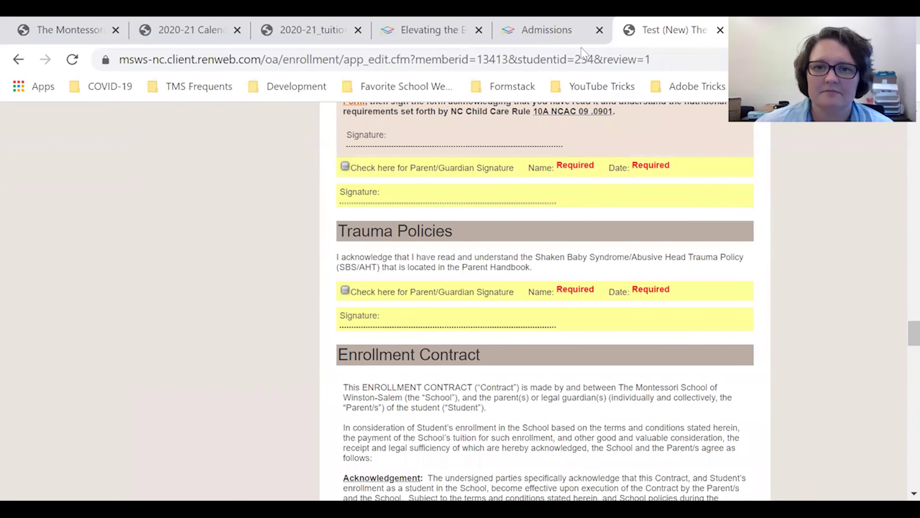